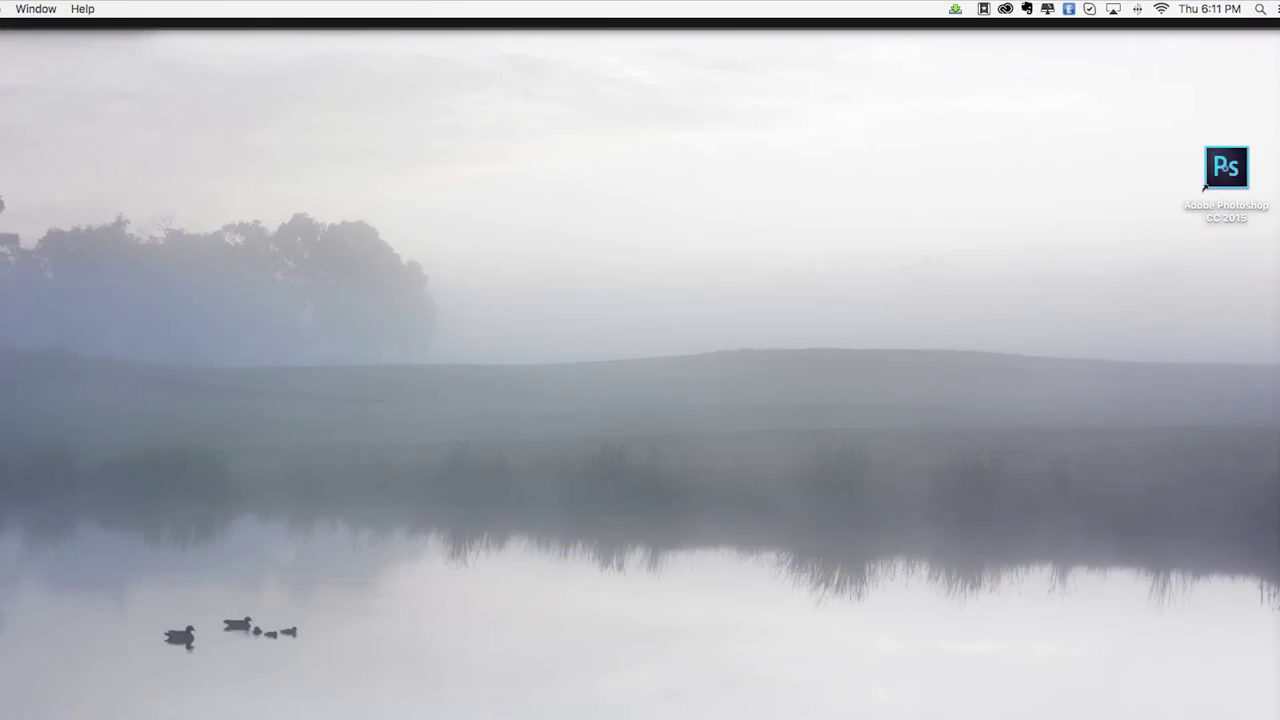
Launch Adobe Photoshop CC from the dock, leaving it empty with no document open
{"action": "left_click", "coordinate": [1205, 187]}
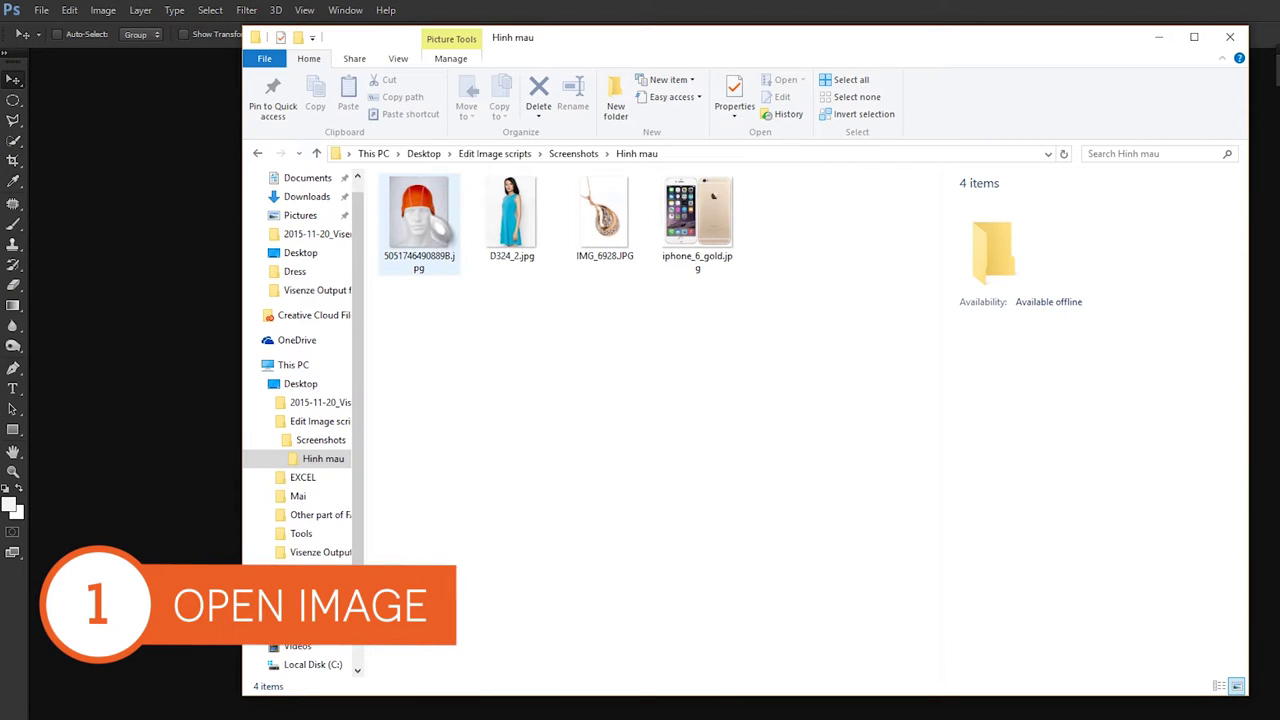
Drag the orange swim cap photo from the Hinh mau folder into Photoshop
{"action": "left_click_drag", "start_coordinate": [418, 215], "coordinate": [175, 250]}
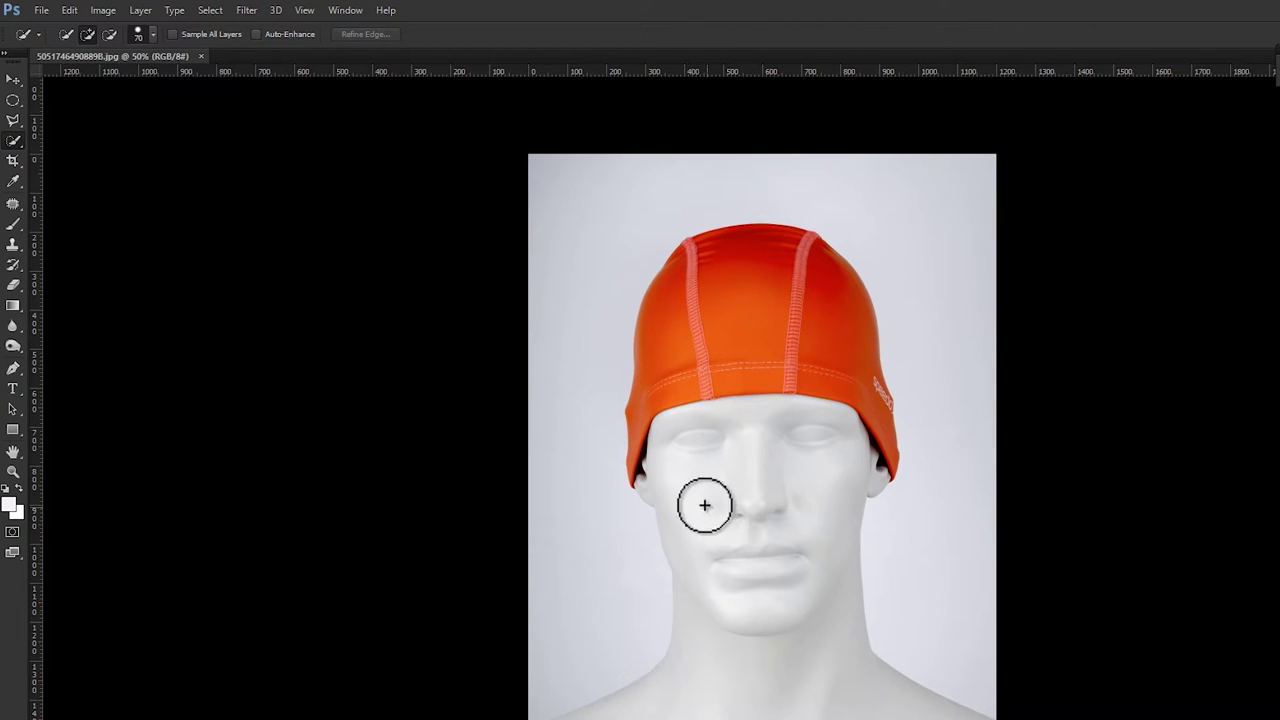
Quick-select the orange cap and mannequin head, then zoom to the neck edge
{"action": "mouse_move", "coordinate": [651, 443]}
{"action": "left_mouse_down"}
{"action": "mouse_move", "coordinate": [697, 313]}
{"action": "mouse_move", "coordinate": [737, 289]}
{"action": "mouse_move", "coordinate": [786, 297]}
{"action": "mouse_move", "coordinate": [851, 386]}
{"action": "mouse_move", "coordinate": [831, 455]}
{"action": "mouse_move", "coordinate": [749, 531]}
{"action": "mouse_move", "coordinate": [749, 623]}
{"action": "mouse_move", "coordinate": [723, 651]}
{"action": "mouse_move", "coordinate": [575, 713]}
{"action": "mouse_move", "coordinate": [586, 694]}
{"action": "mouse_move", "coordinate": [649, 700]}
{"action": "left_mouse_up"}
{"action": "key", "text": "z"}
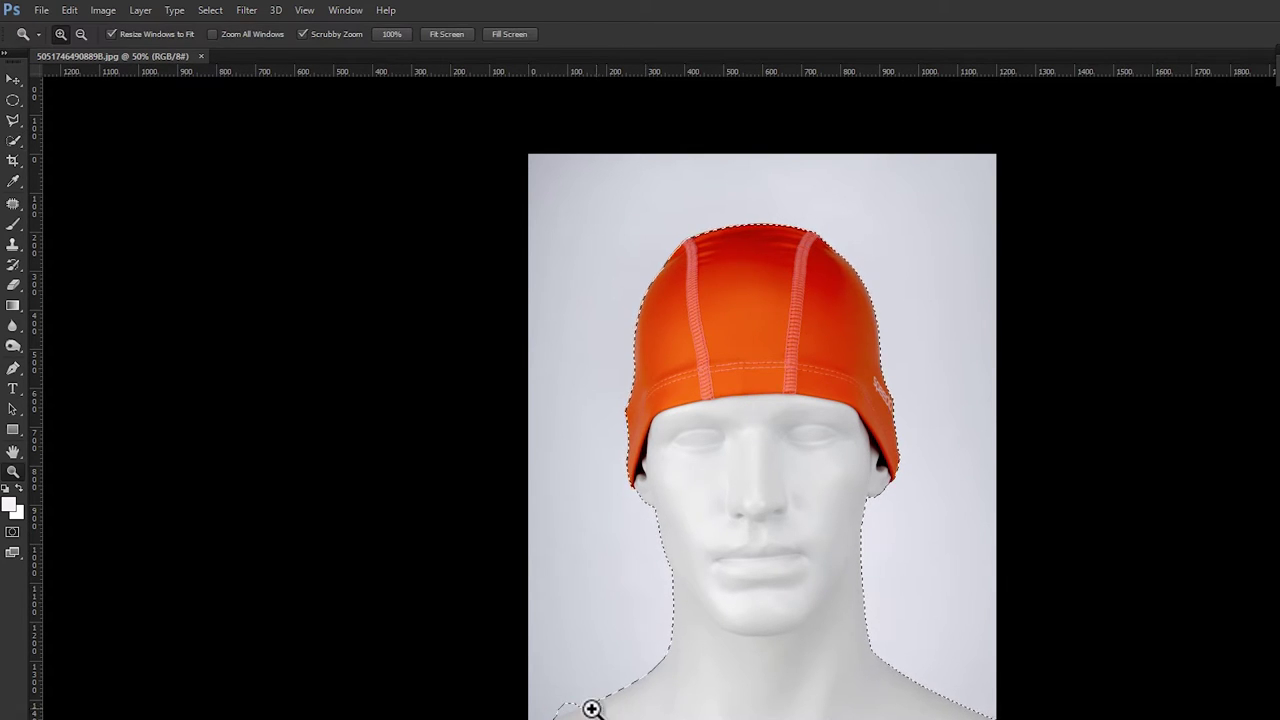
{"action": "left_click", "coordinate": [576, 699]}
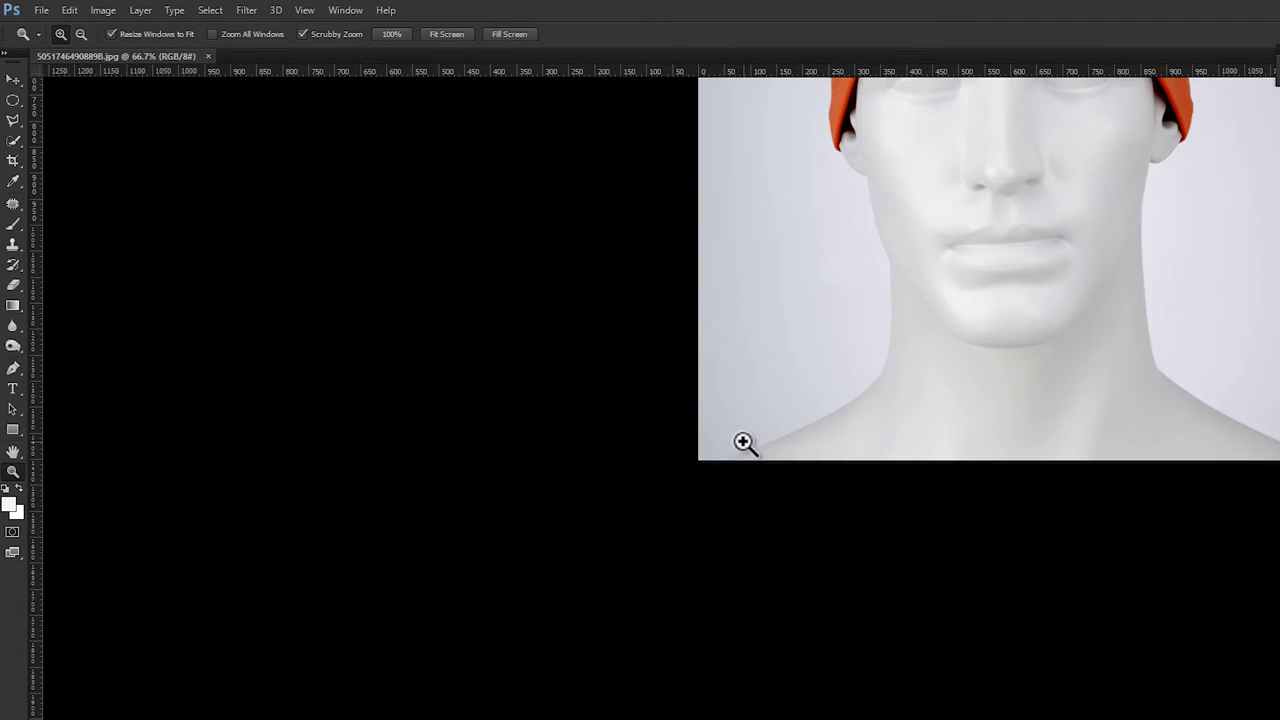
{"action": "left_click", "coordinate": [746, 443]}
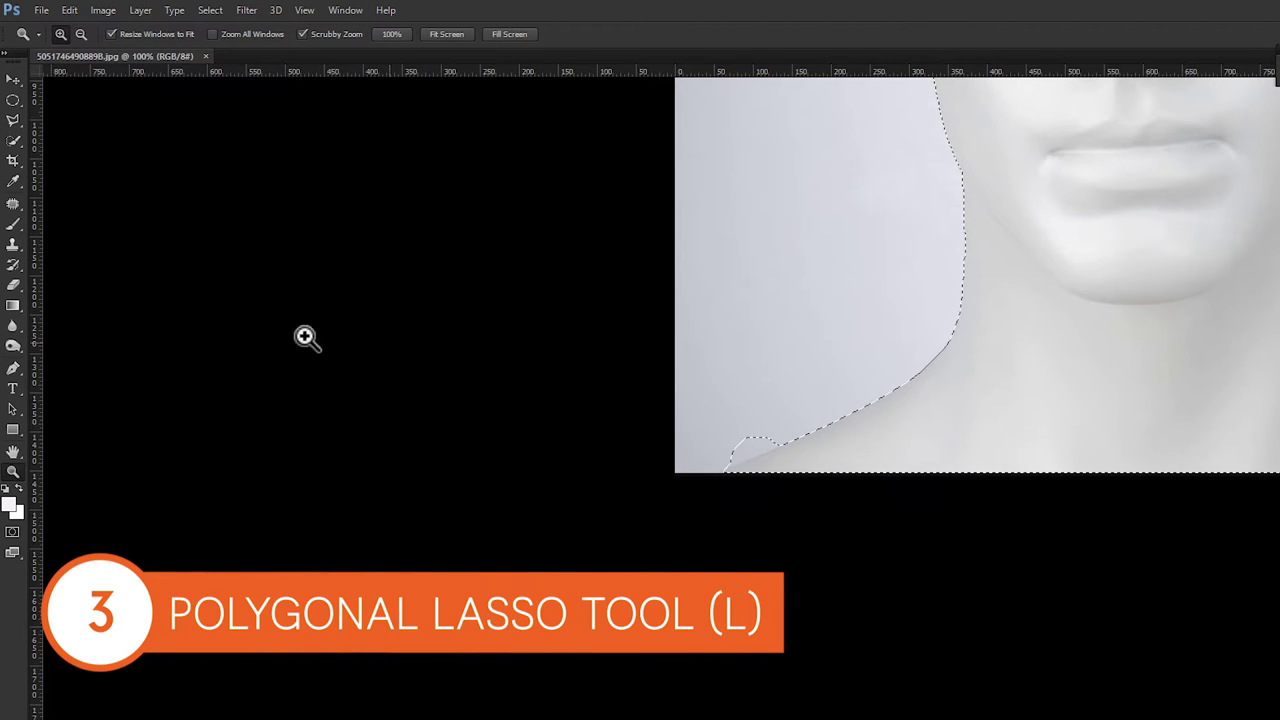
Subtract the stray background bump beside the neck using a Polygonal Lasso triangle
{"action": "left_click", "coordinate": [14, 121]}
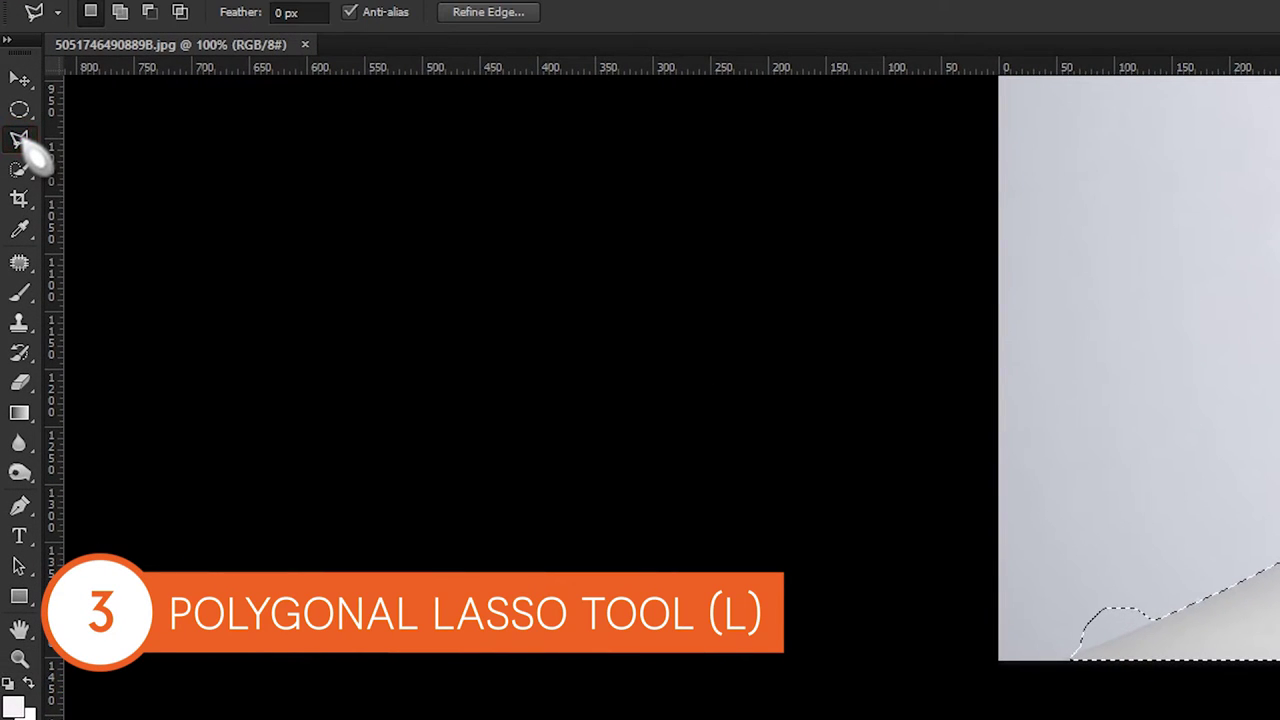
{"action": "right_click", "coordinate": [20, 142]}
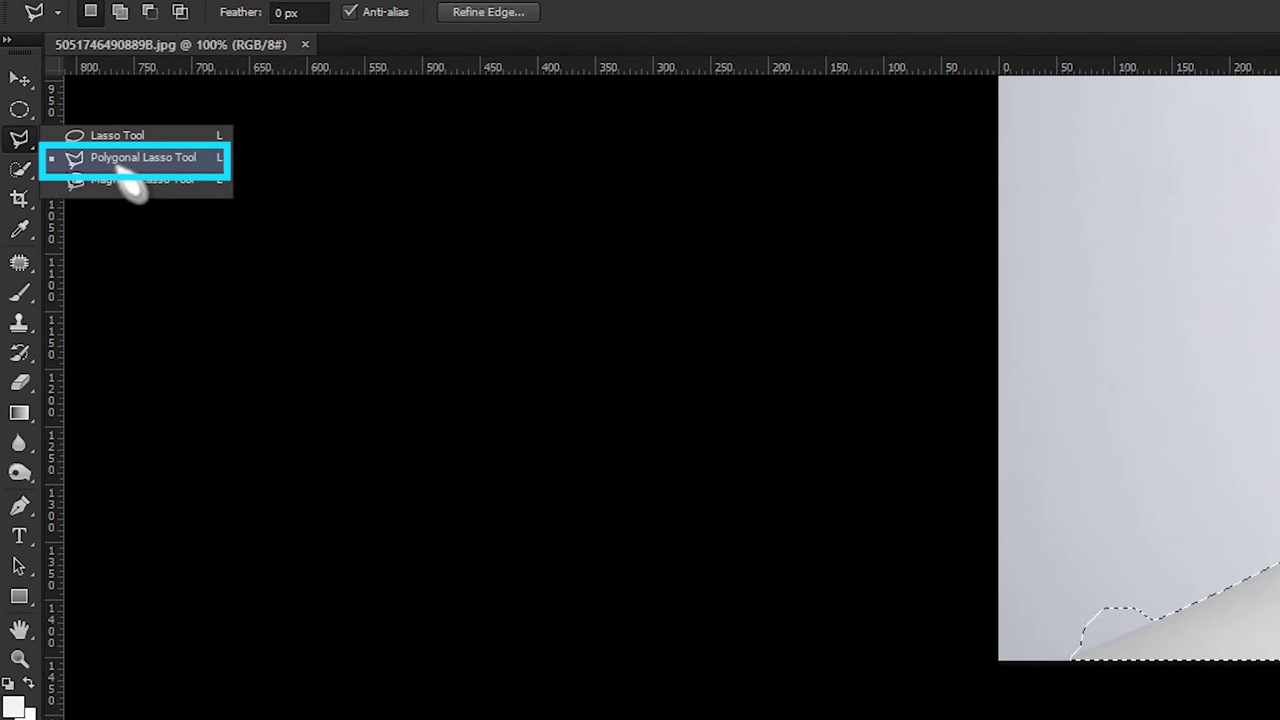
{"action": "left_click", "coordinate": [128, 162]}
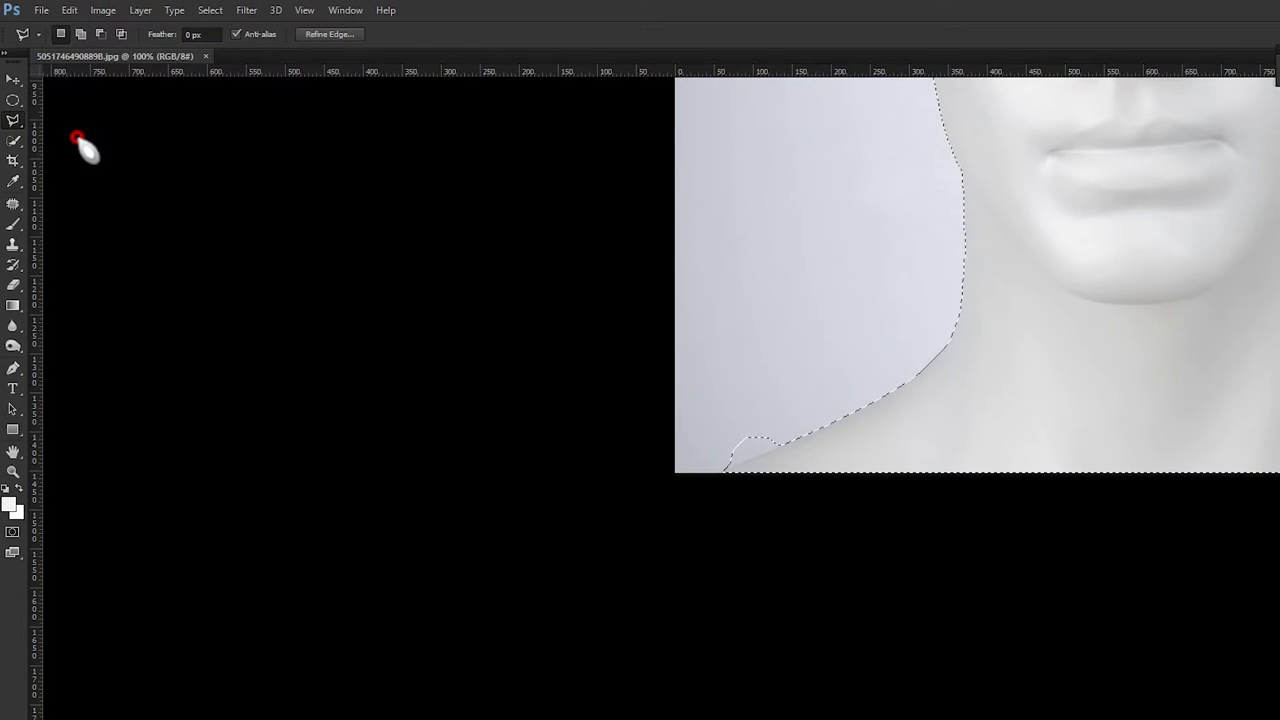
{"action": "left_click", "coordinate": [794, 437]}
{"action": "left_click", "coordinate": [713, 477]}
{"action": "left_click", "coordinate": [727, 413]}
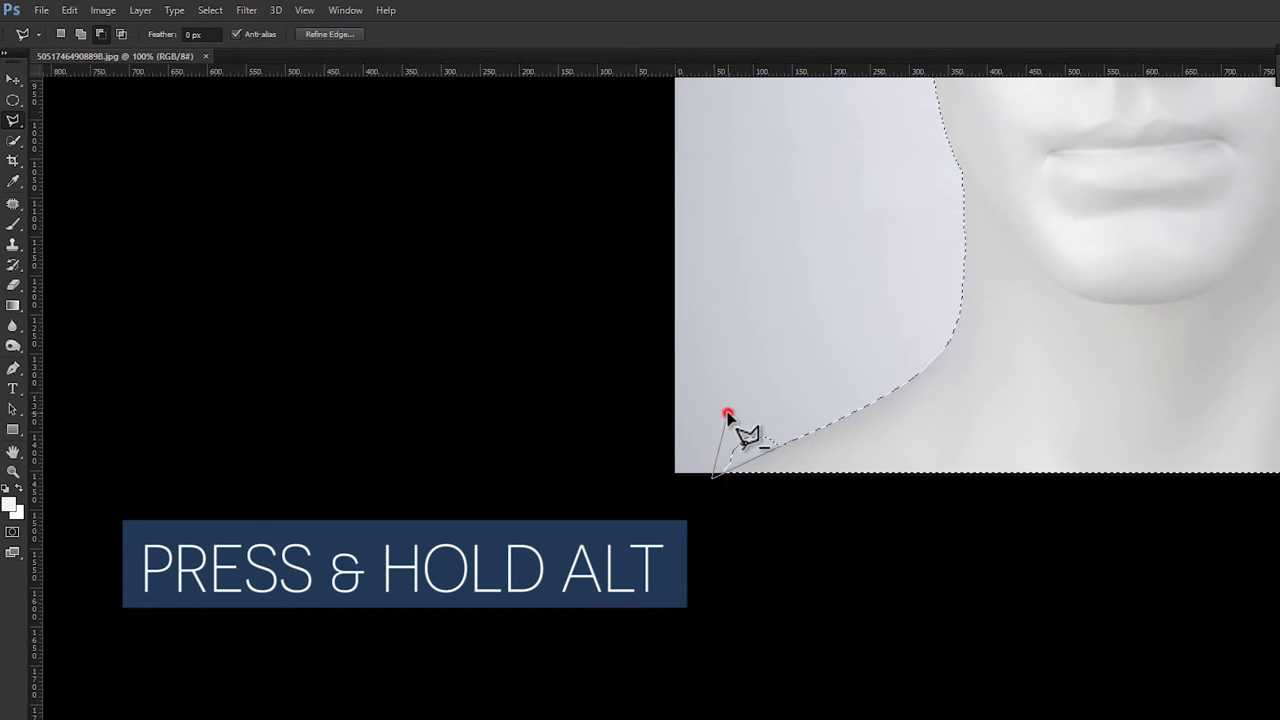
{"action": "left_click", "coordinate": [794, 439]}
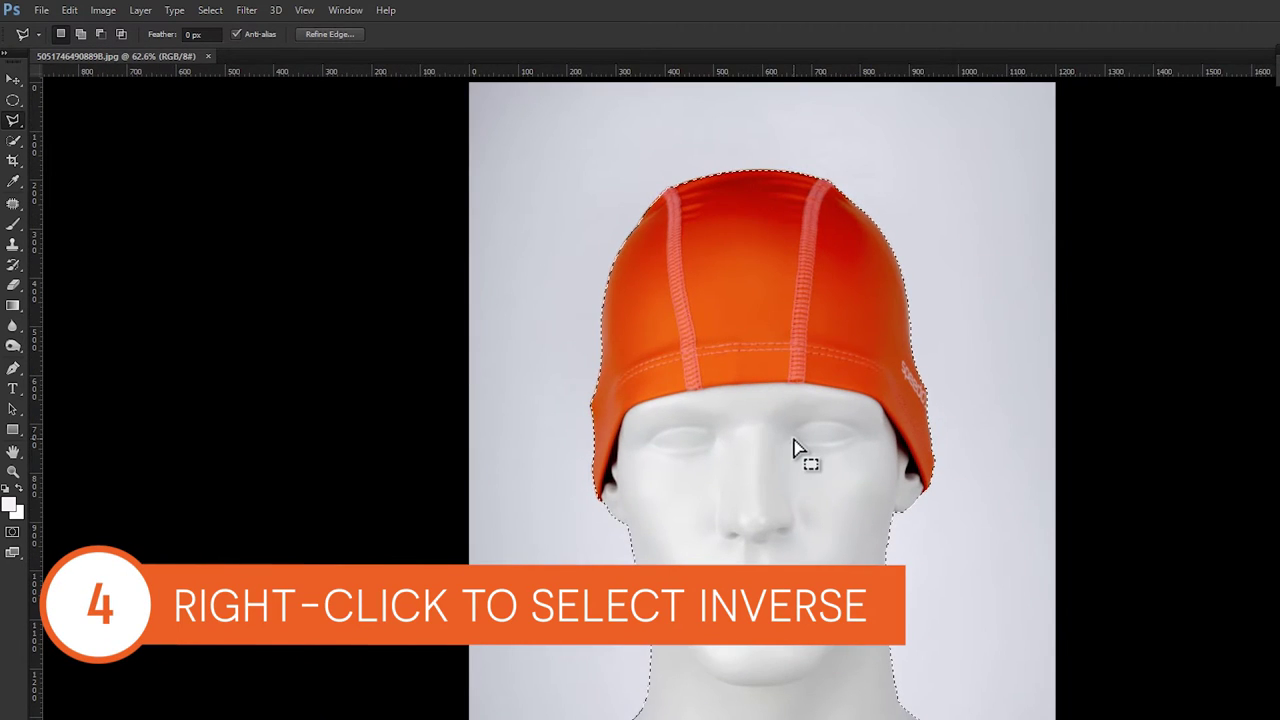
Invert the selection to the background and feather it by 2 pixels
{"action": "right_click", "coordinate": [788, 400]}
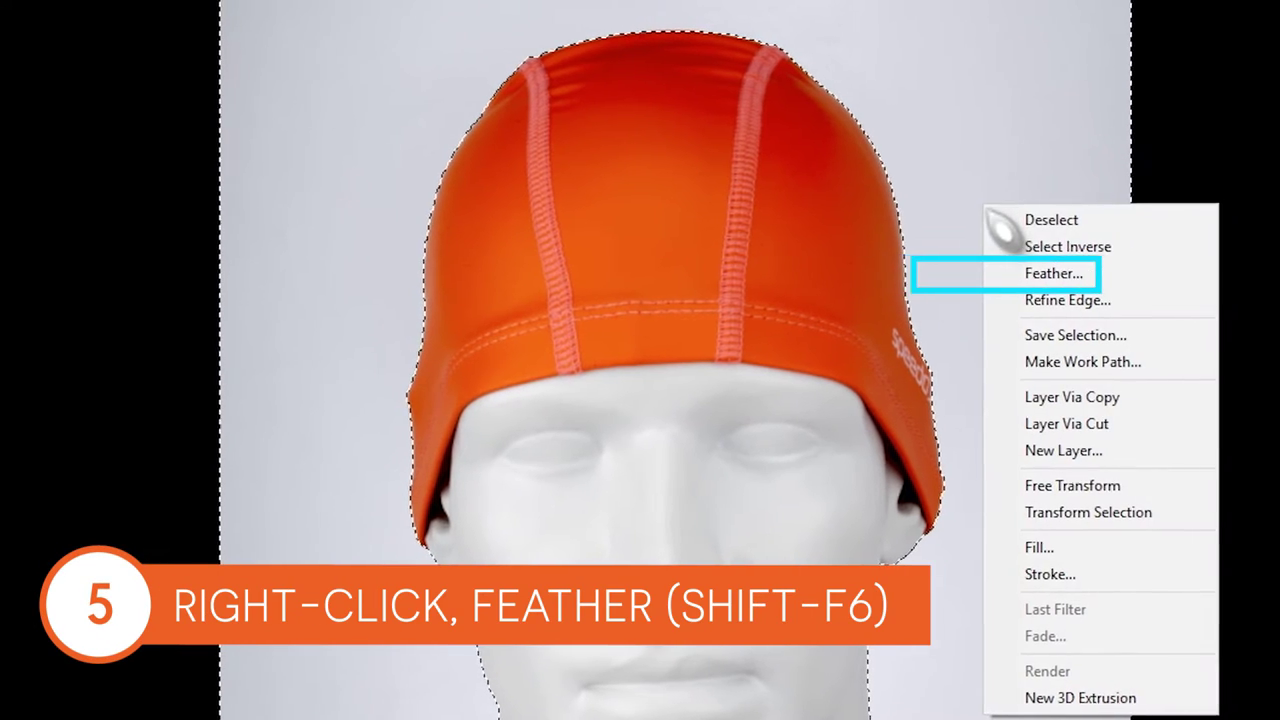
{"action": "left_click", "coordinate": [970, 276]}
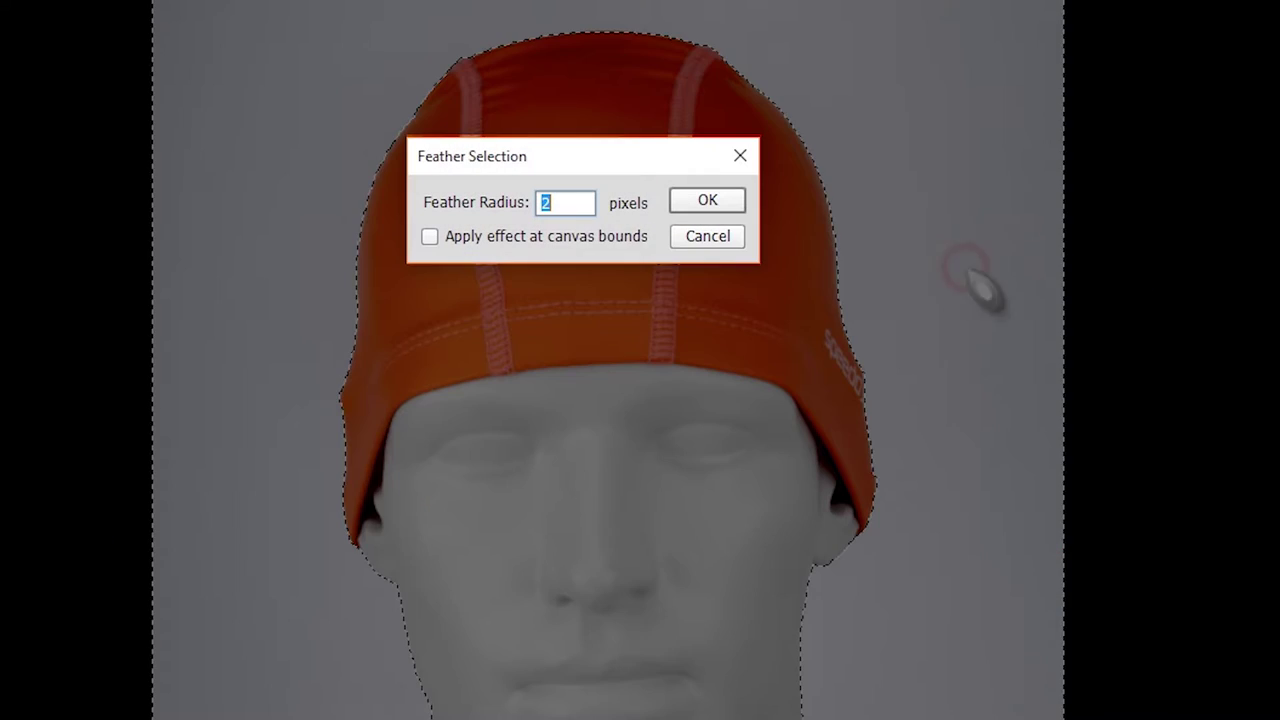
{"action": "double_click", "coordinate": [576, 204]}
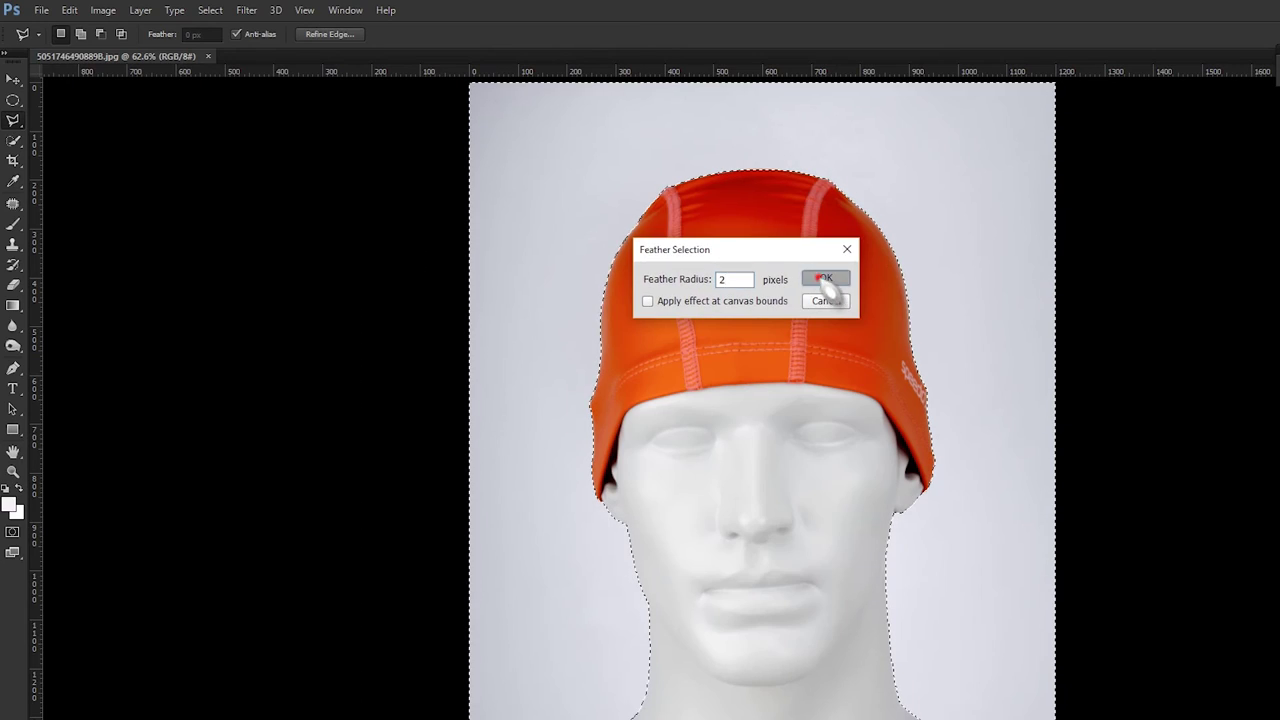
{"action": "left_click", "coordinate": [826, 279]}
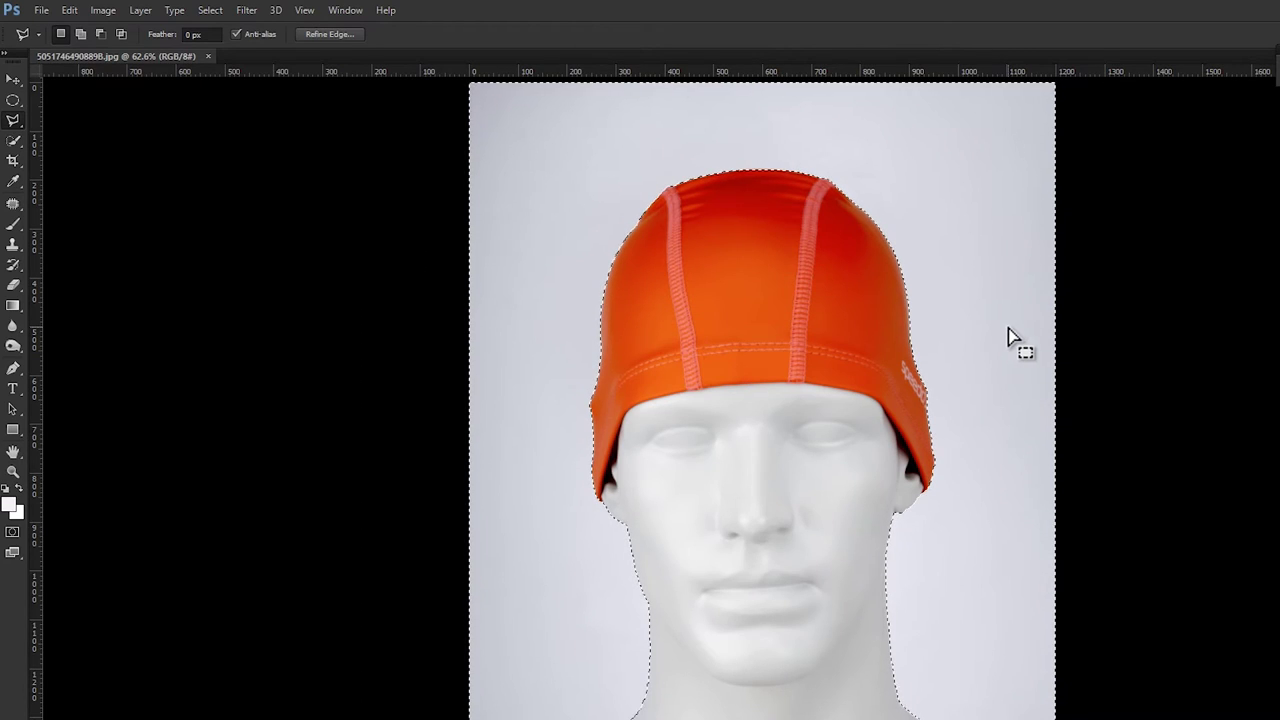
Press Delete on the selected background to begin filling it with white
{"action": "key", "text": "Delete"}
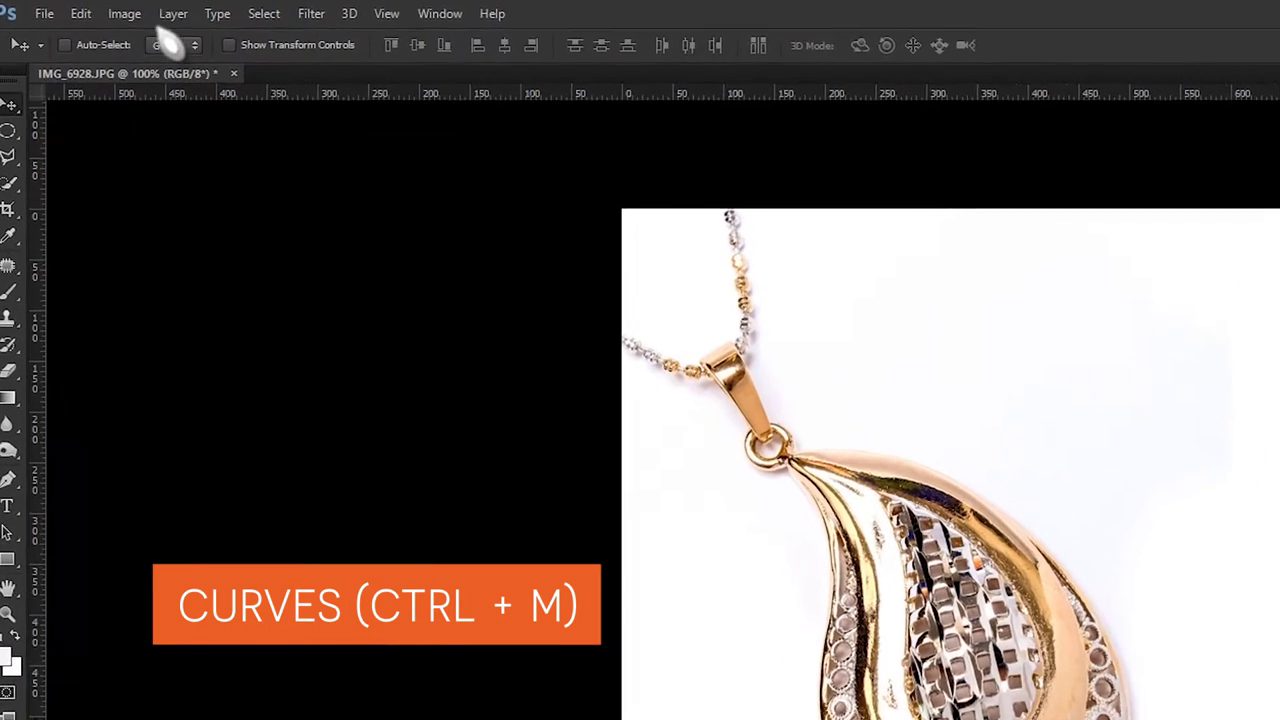
Apply Curves, setting the grey and blue backdrop spots as the white point with Show Clipping
{"action": "left_click", "coordinate": [103, 10]}
{"action": "mouse_move", "coordinate": [182, 80]}
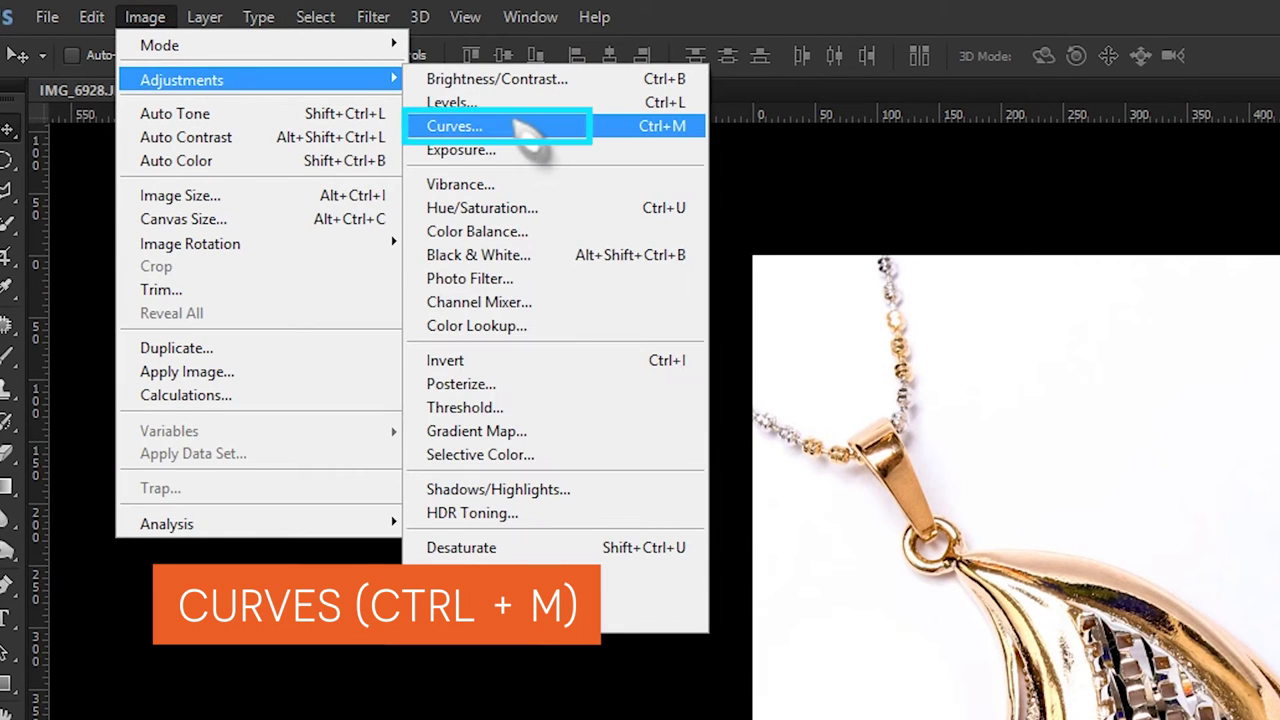
{"action": "left_click", "coordinate": [520, 127]}
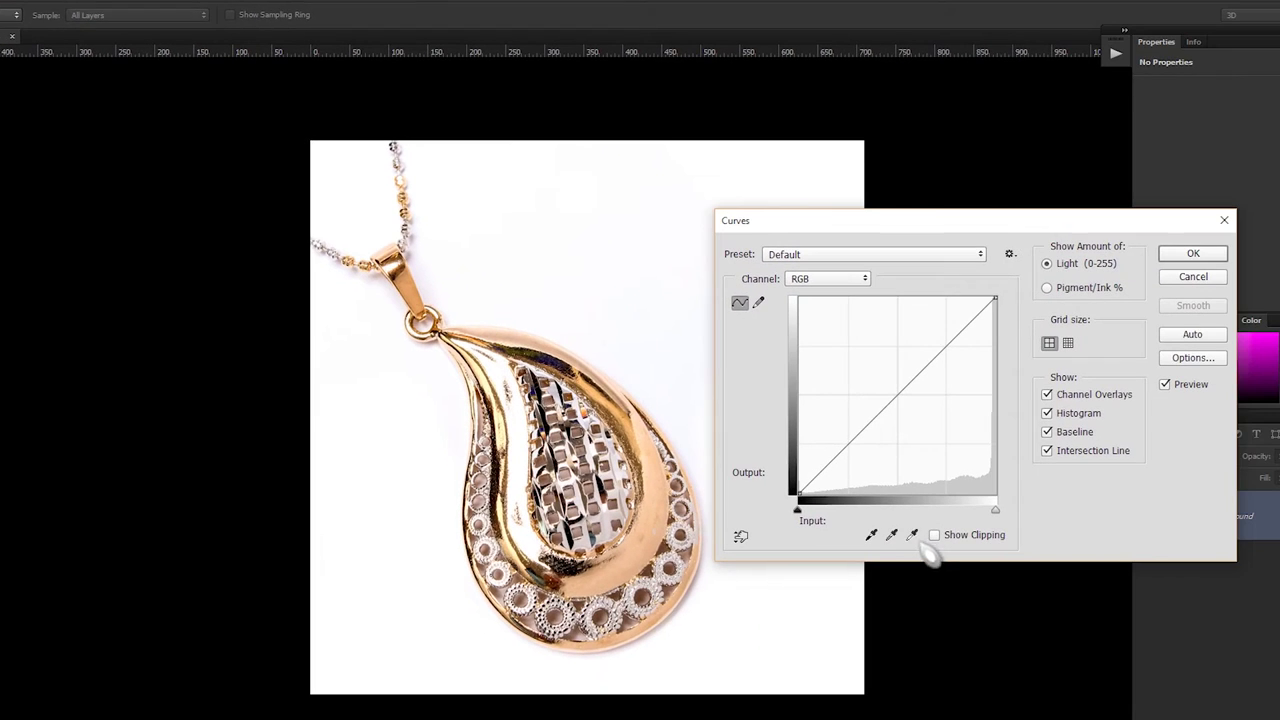
{"action": "left_click", "coordinate": [911, 534]}
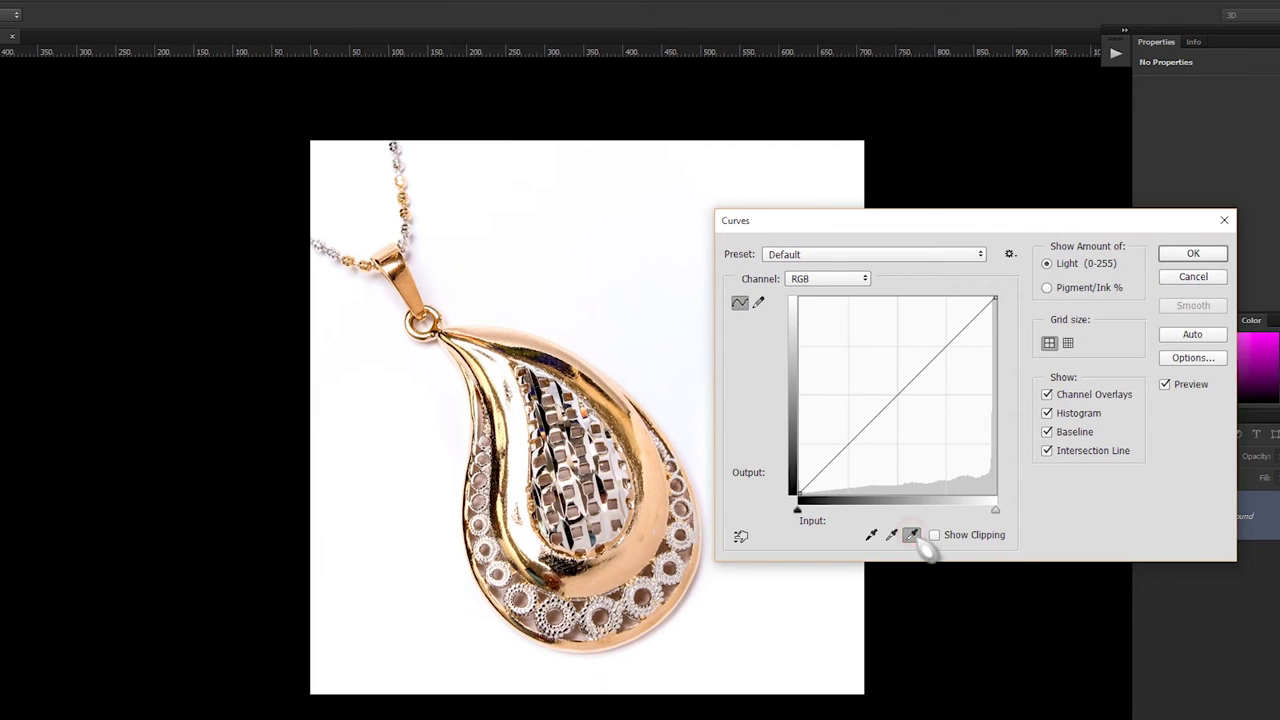
{"action": "left_click", "coordinate": [934, 535]}
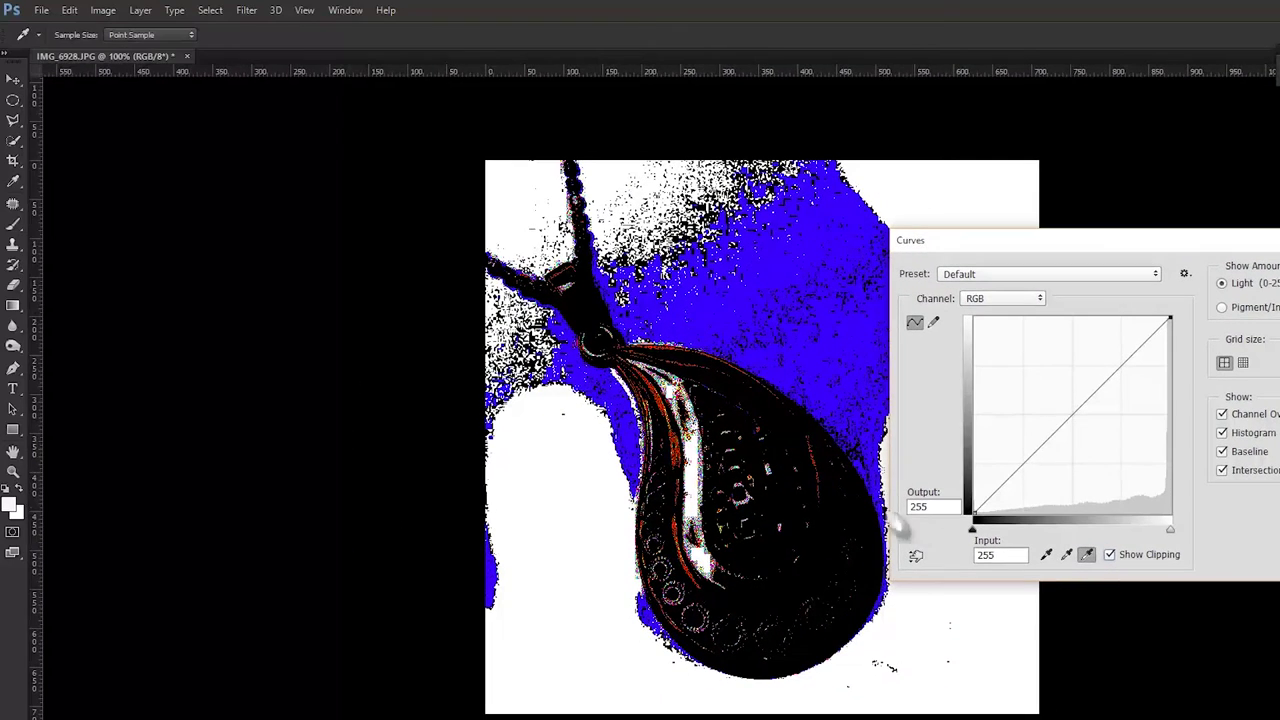
{"action": "left_click", "coordinate": [632, 310]}
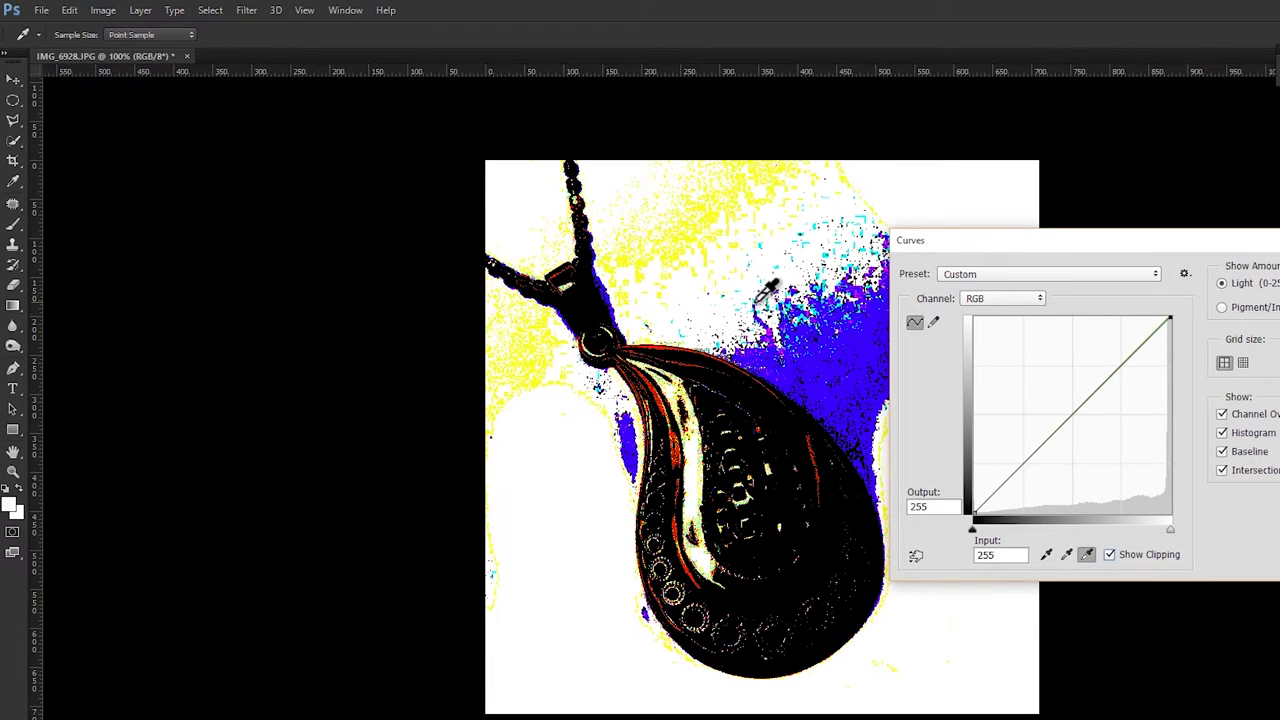
{"action": "left_click", "coordinate": [778, 308]}
{"action": "mouse_move", "coordinate": [963, 243]}
{"action": "left_mouse_down"}
{"action": "mouse_move", "coordinate": [1021, 191]}
{"action": "mouse_move", "coordinate": [1053, 182]}
{"action": "left_mouse_up"}
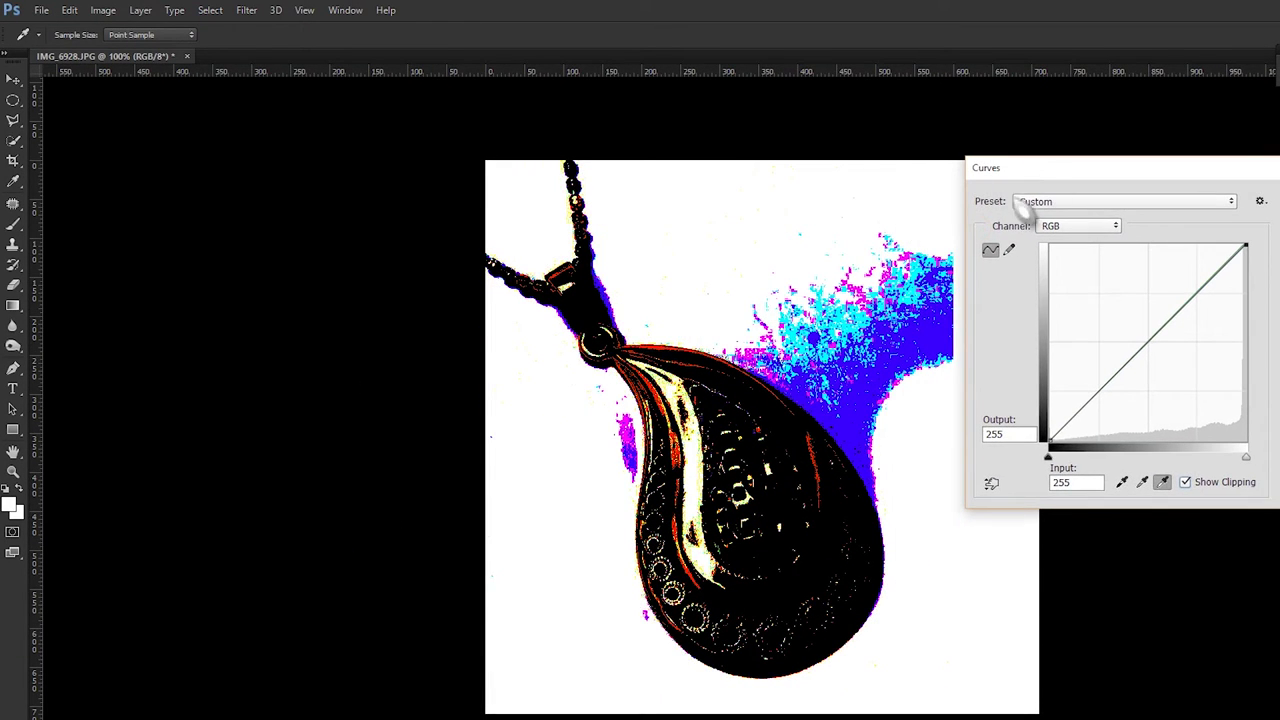
{"action": "left_click", "coordinate": [837, 424]}
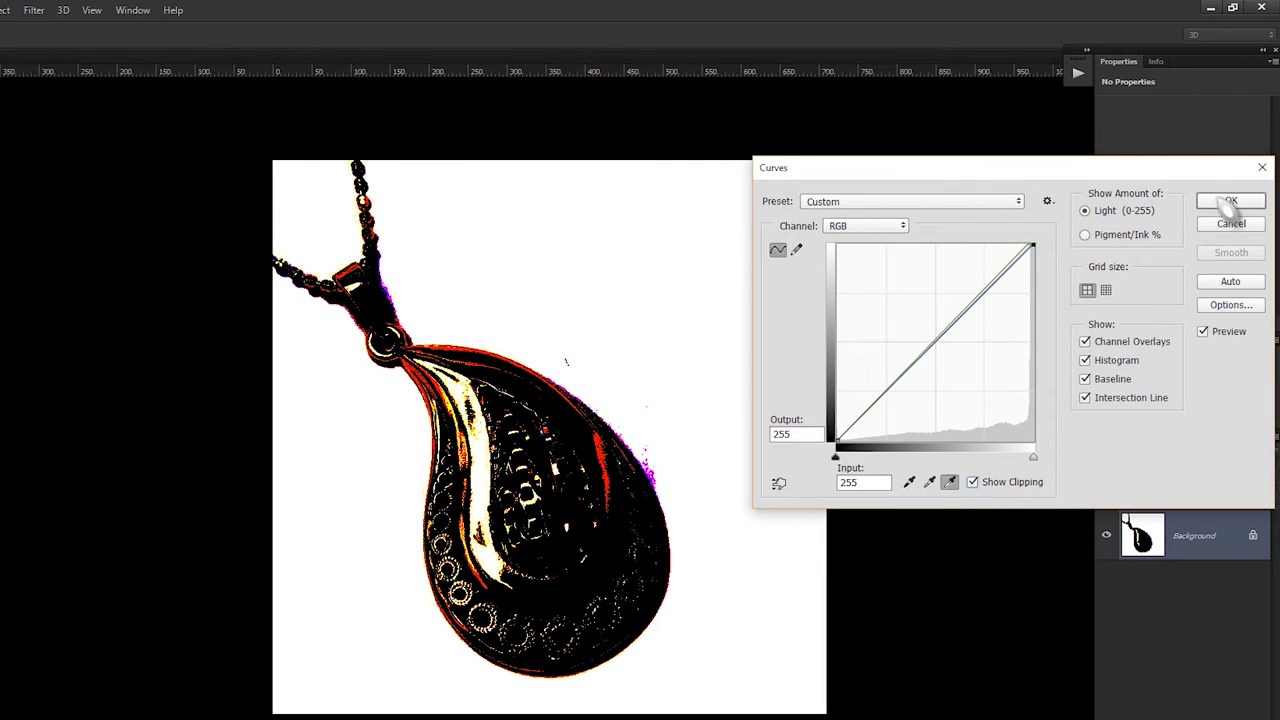
{"action": "left_click", "coordinate": [1228, 201]}
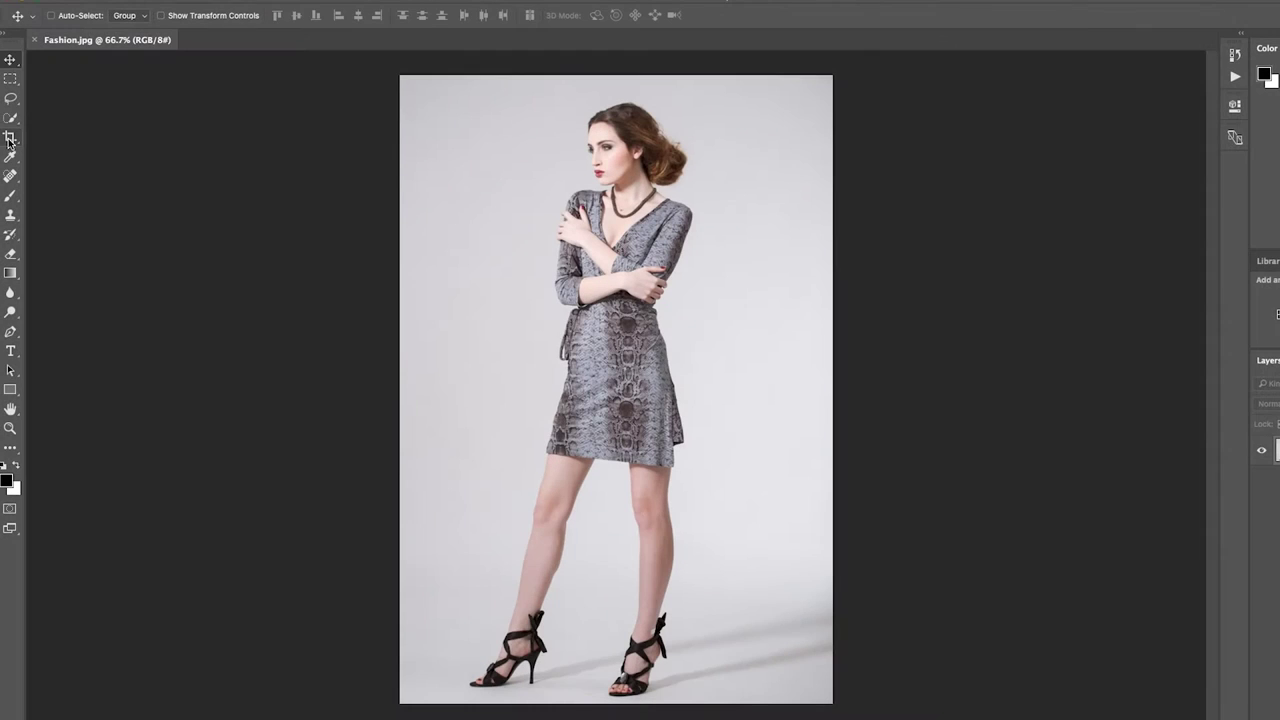
Set the Crop tool to an 850 × 850 px square
{"action": "left_click", "coordinate": [12, 174]}
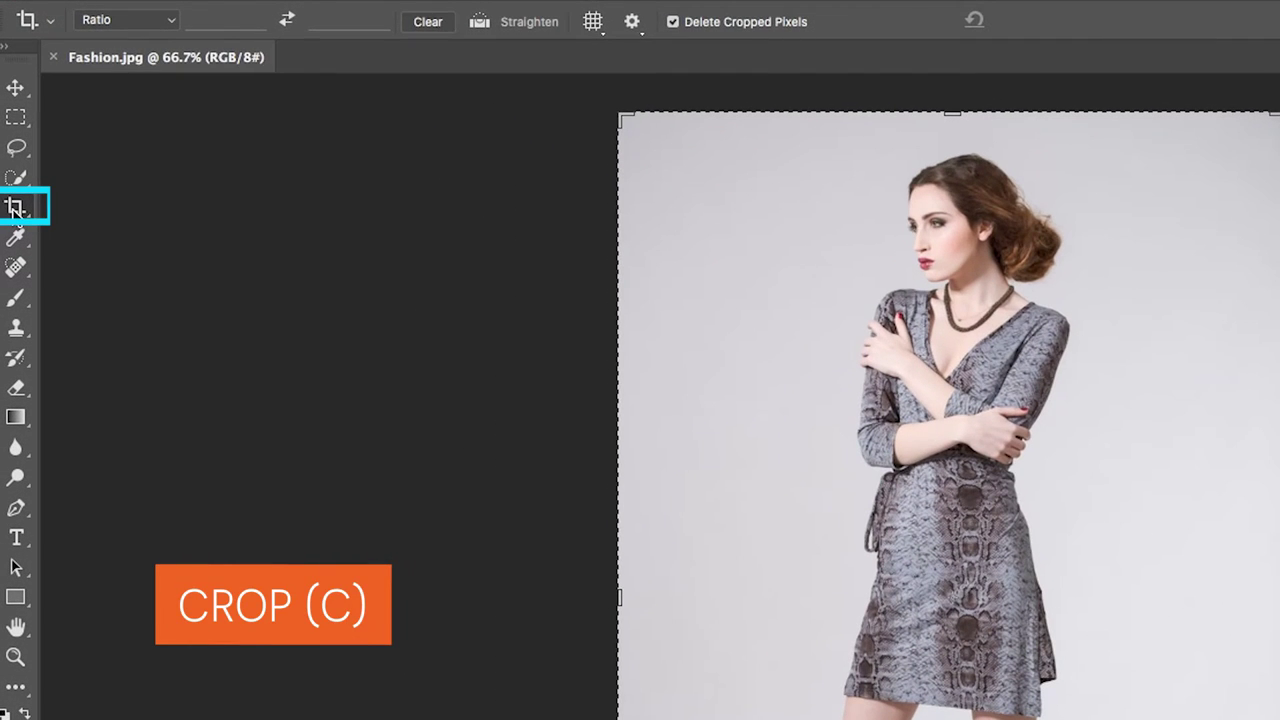
{"action": "left_click", "coordinate": [241, 22]}
{"action": "type", "text": "850"}
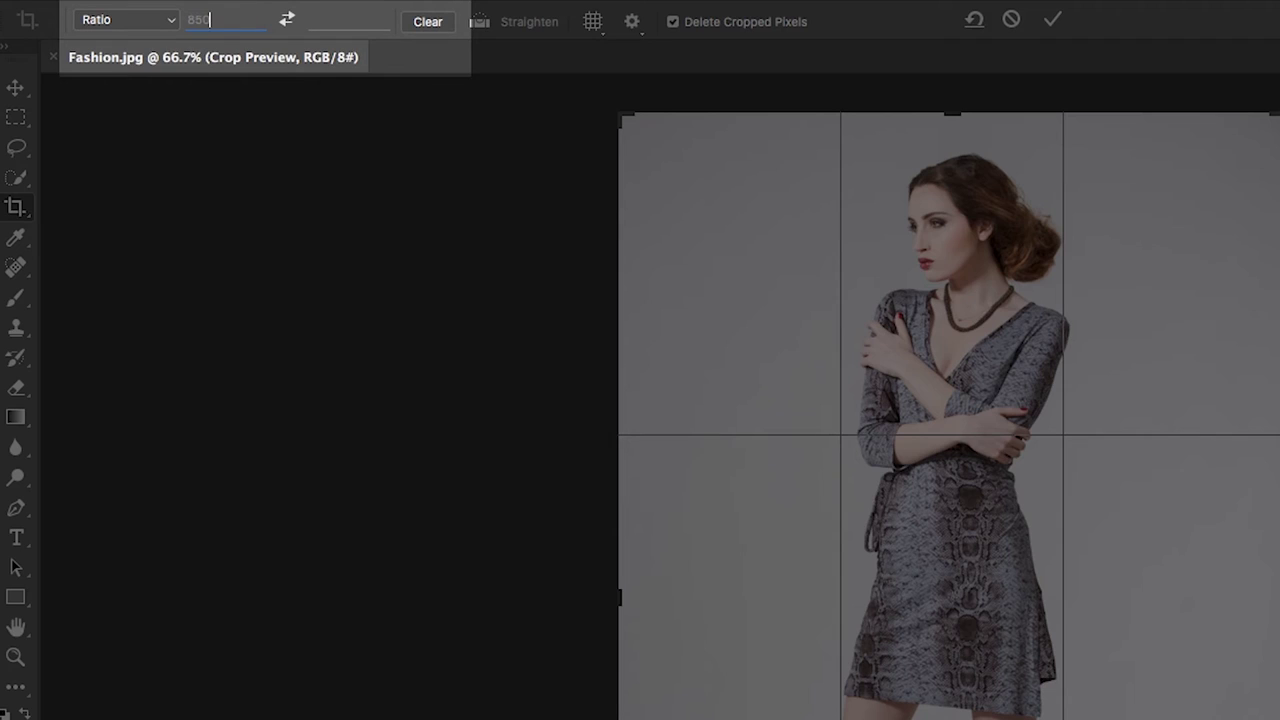
{"action": "key", "text": "Tab"}
{"action": "type", "text": "50"}
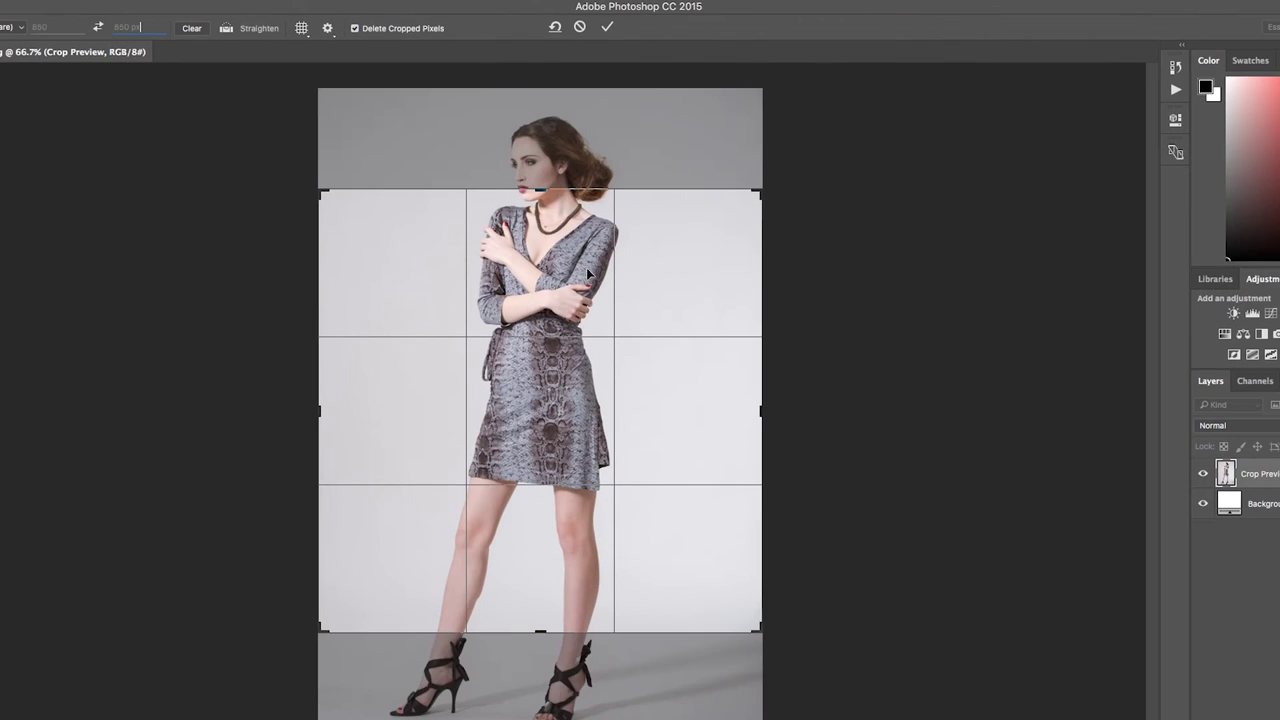
Frame the model from head to upper legs in the square and commit the crop
{"action": "left_click_drag", "start_coordinate": [626, 218], "coordinate": [624, 303]}
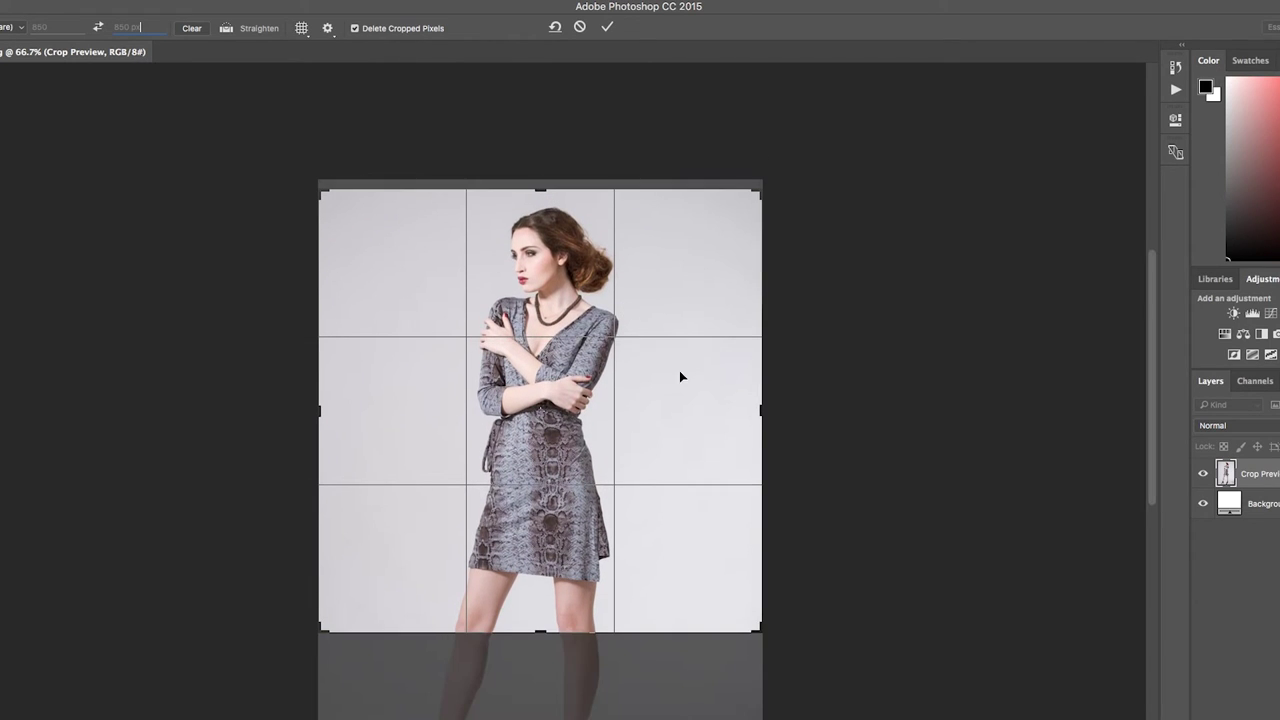
{"action": "left_click_drag", "start_coordinate": [760, 628], "coordinate": [746, 614]}
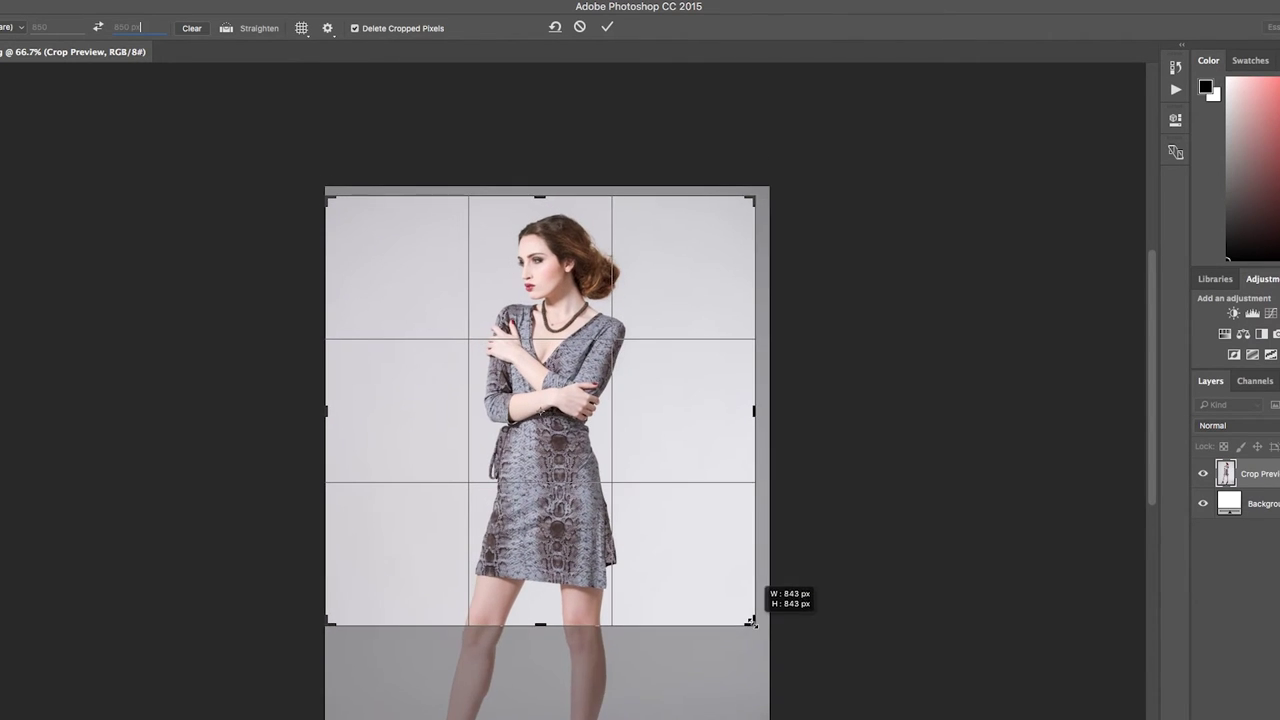
{"action": "left_click_drag", "start_coordinate": [324, 624], "coordinate": [336, 610]}
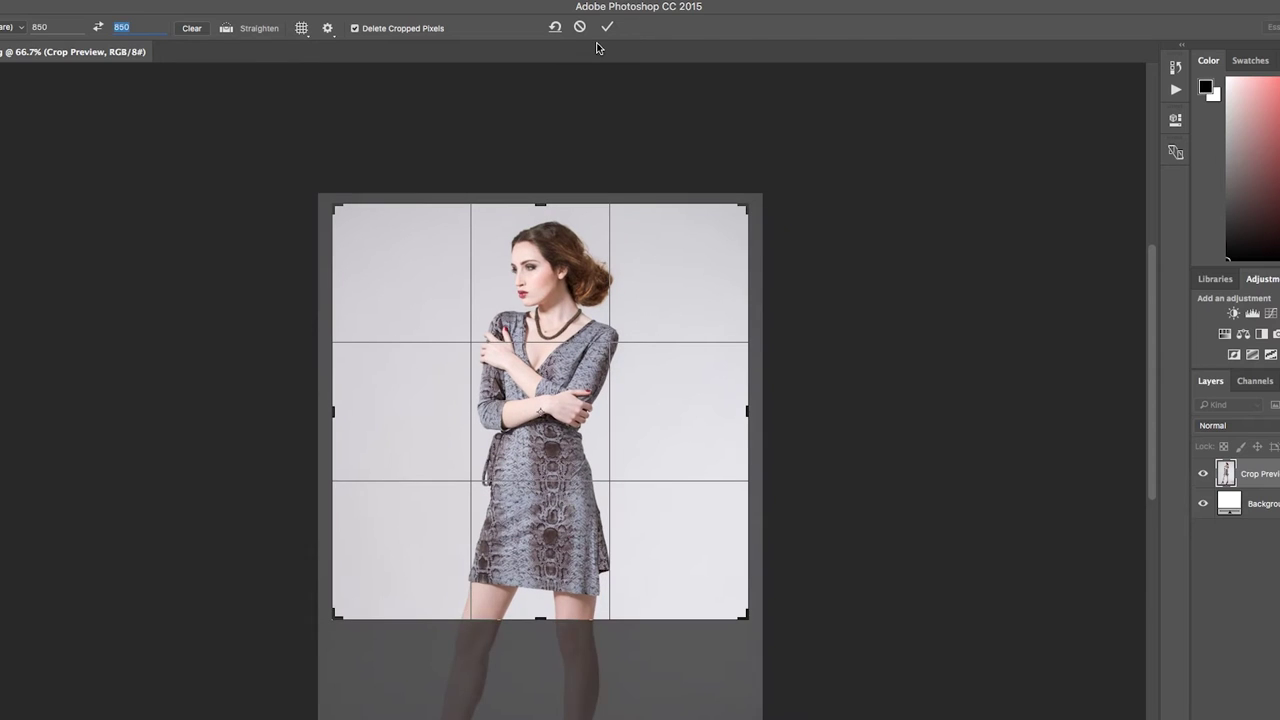
{"action": "left_click", "coordinate": [606, 28]}
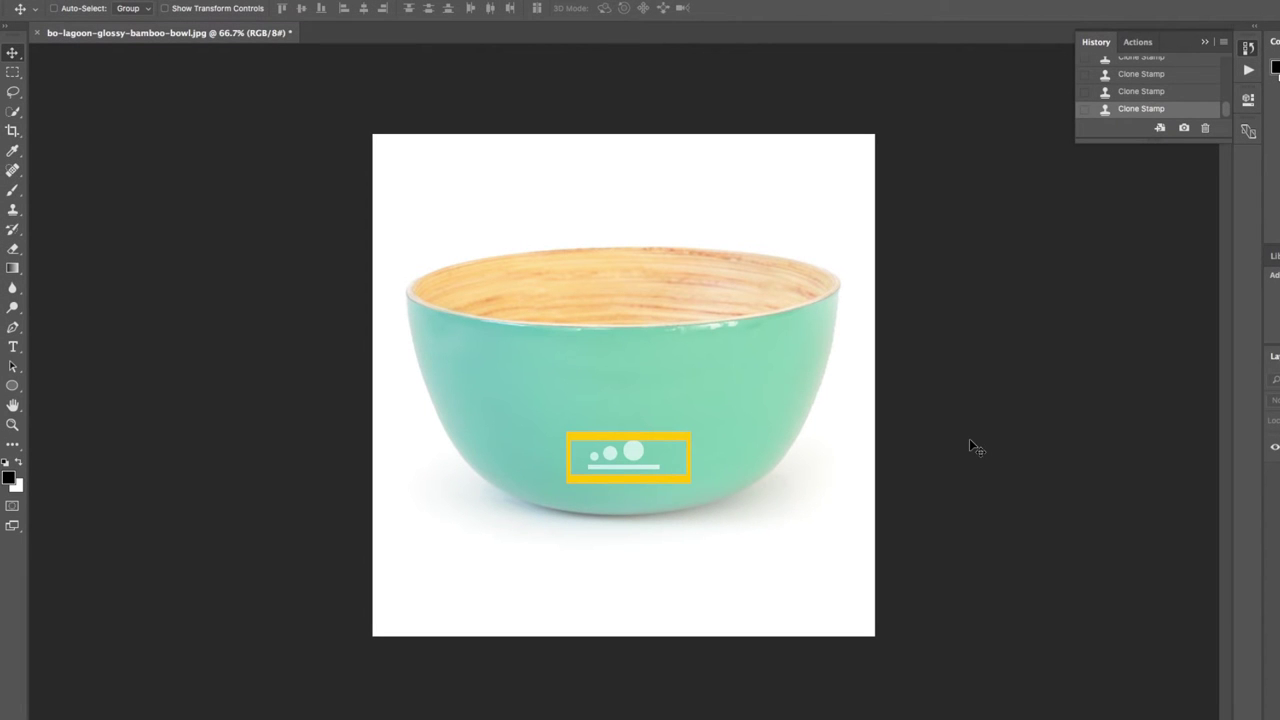
Switch to the Clone Stamp tool and enlarge its brush from 19 px to 63 px
{"action": "key", "text": "s"}
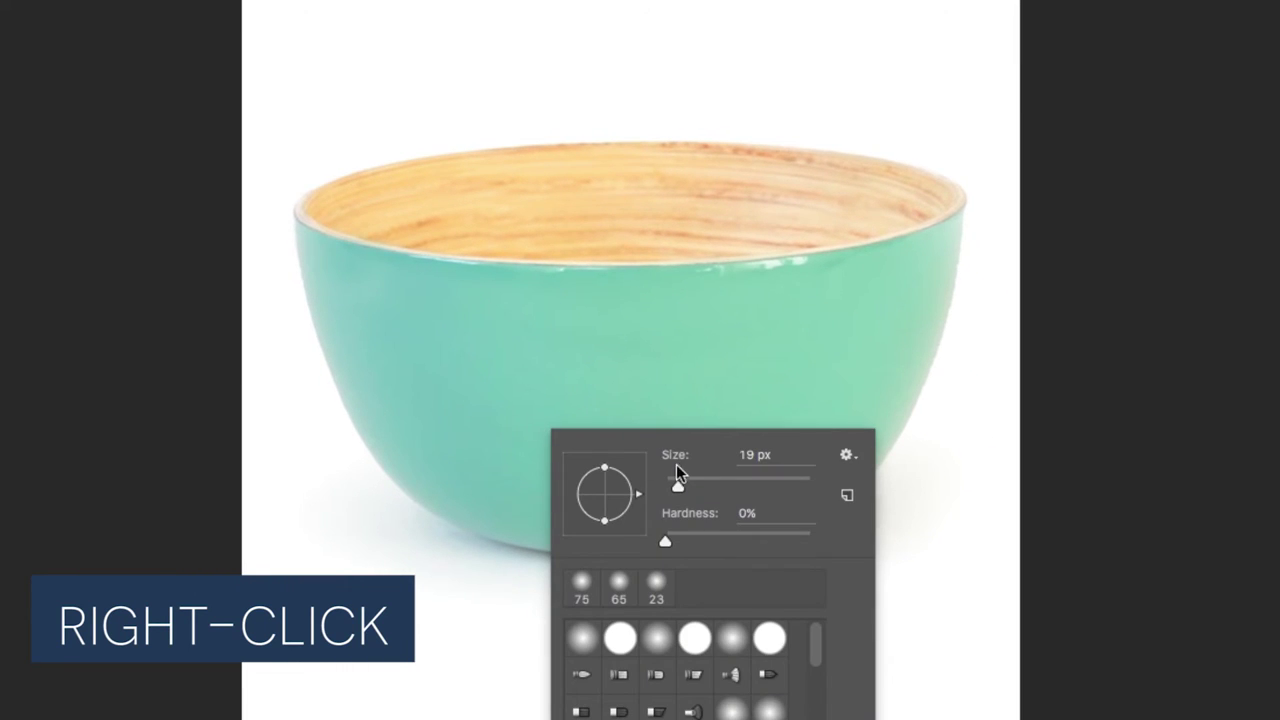
{"action": "left_click_drag", "start_coordinate": [689, 483], "coordinate": [710, 483]}
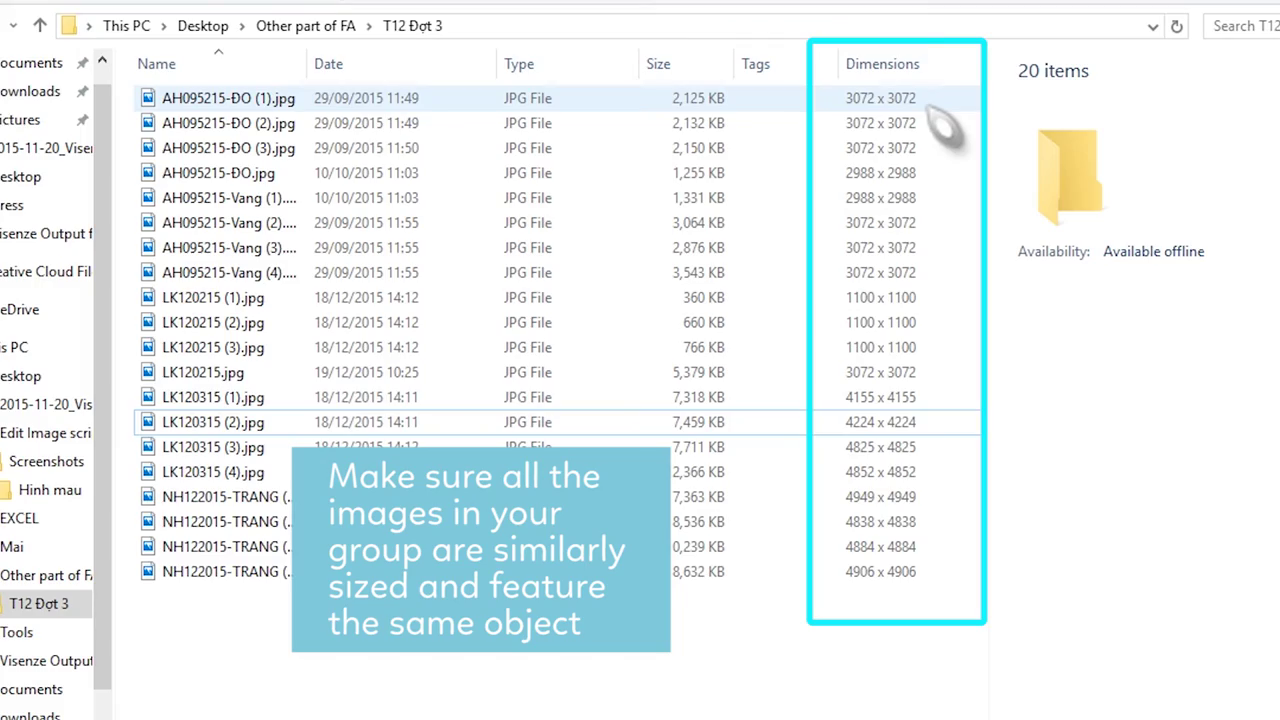
Compare the three AH095215-ĐO photos' dimensions, then drag AH095215-ĐO (1).jpg into Photoshop
{"action": "left_click", "coordinate": [920, 98]}
{"action": "left_click", "coordinate": [920, 122]}
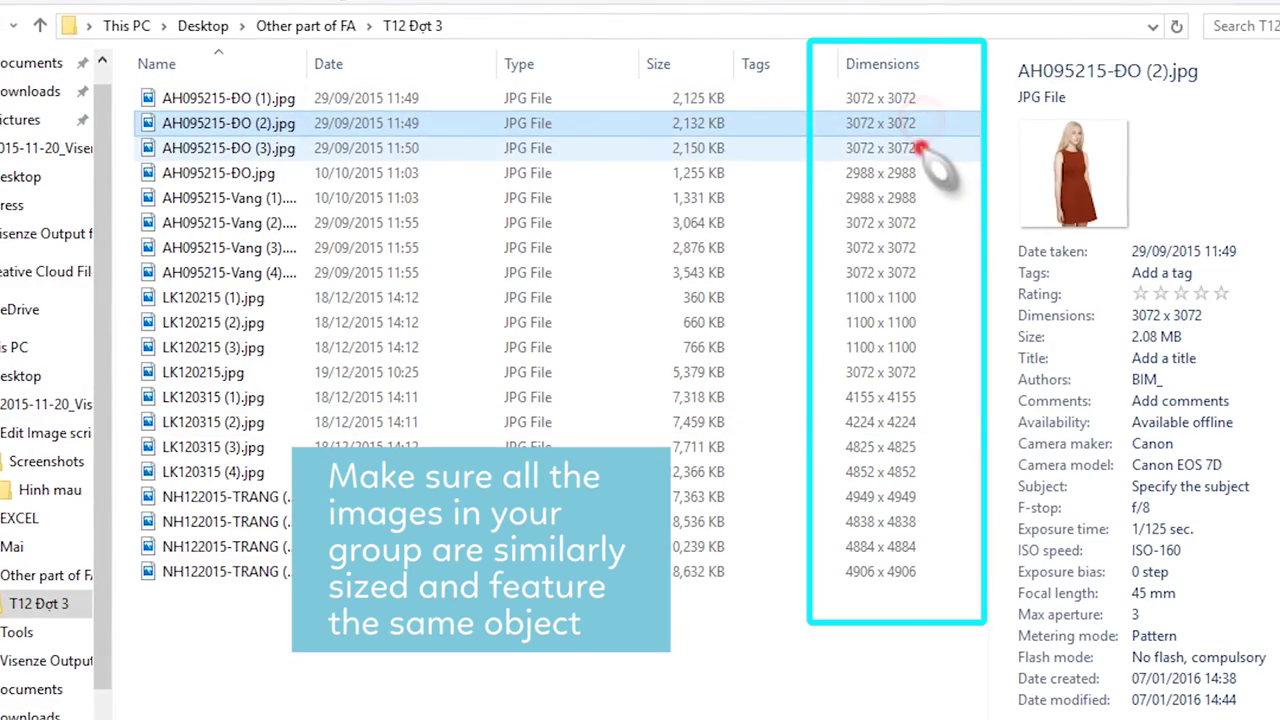
{"action": "left_click", "coordinate": [918, 148]}
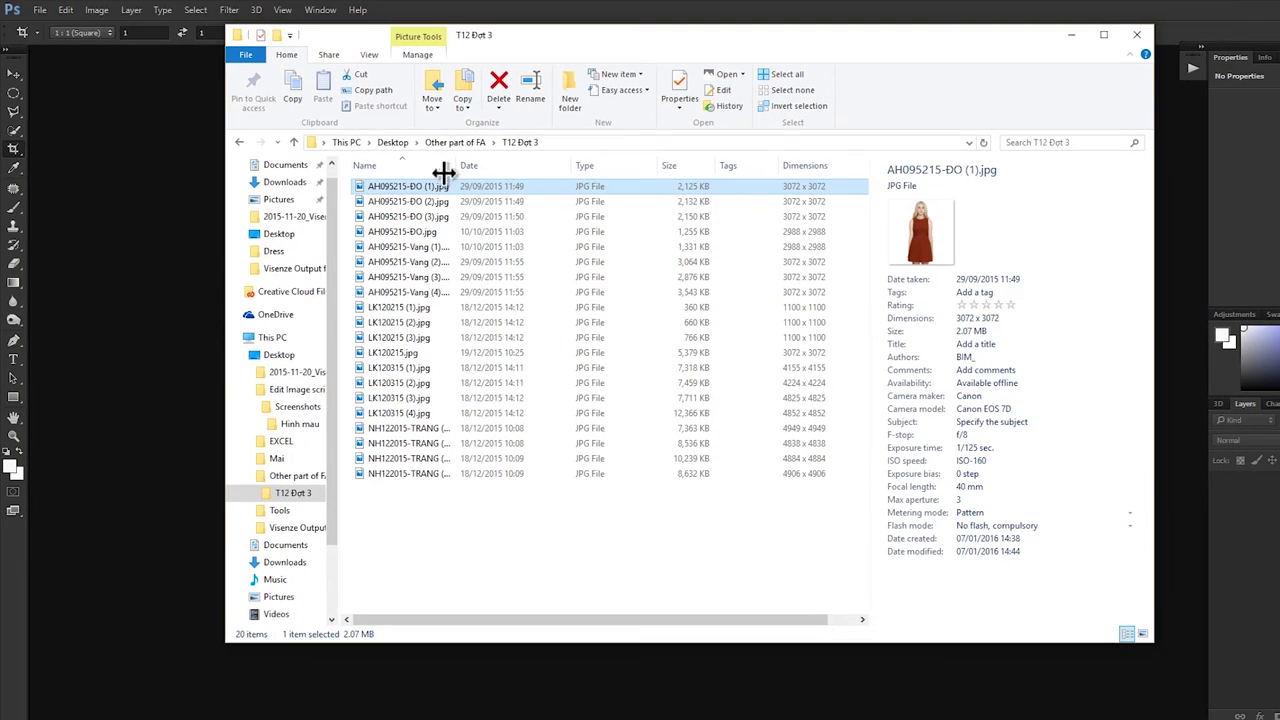
{"action": "left_click", "coordinate": [405, 187]}
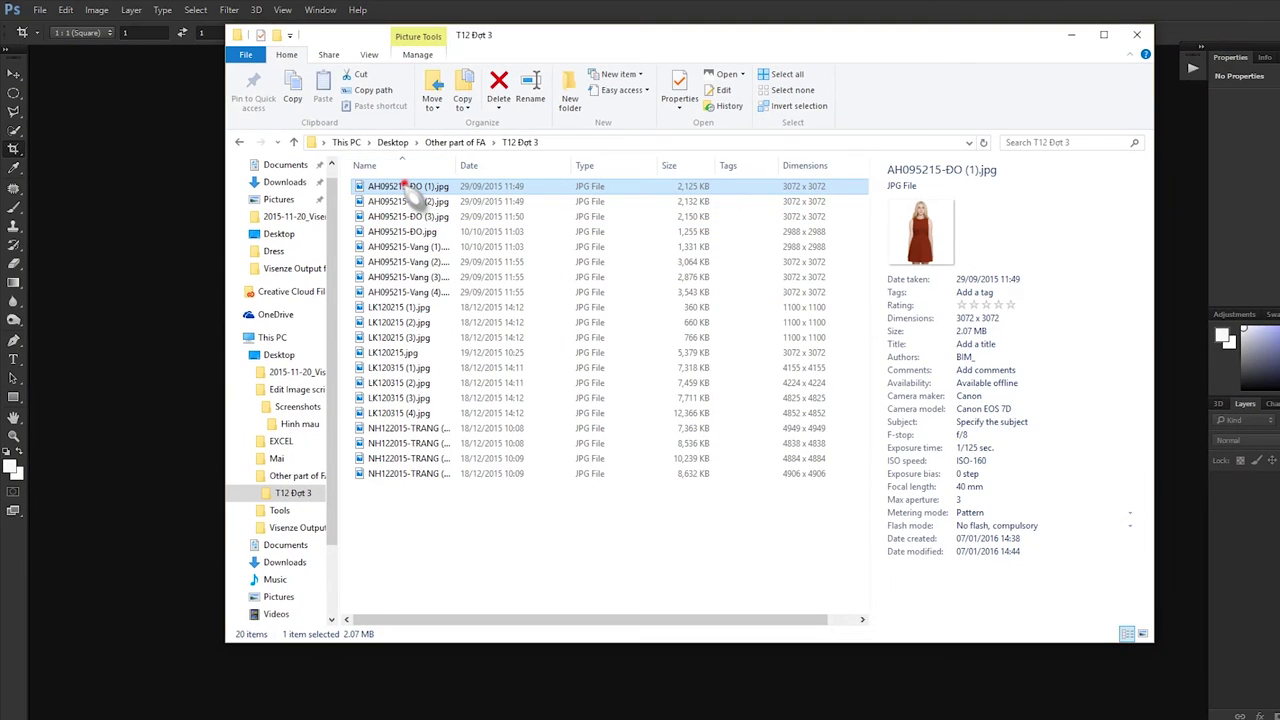
{"action": "left_click_drag", "start_coordinate": [405, 187], "coordinate": [163, 234]}
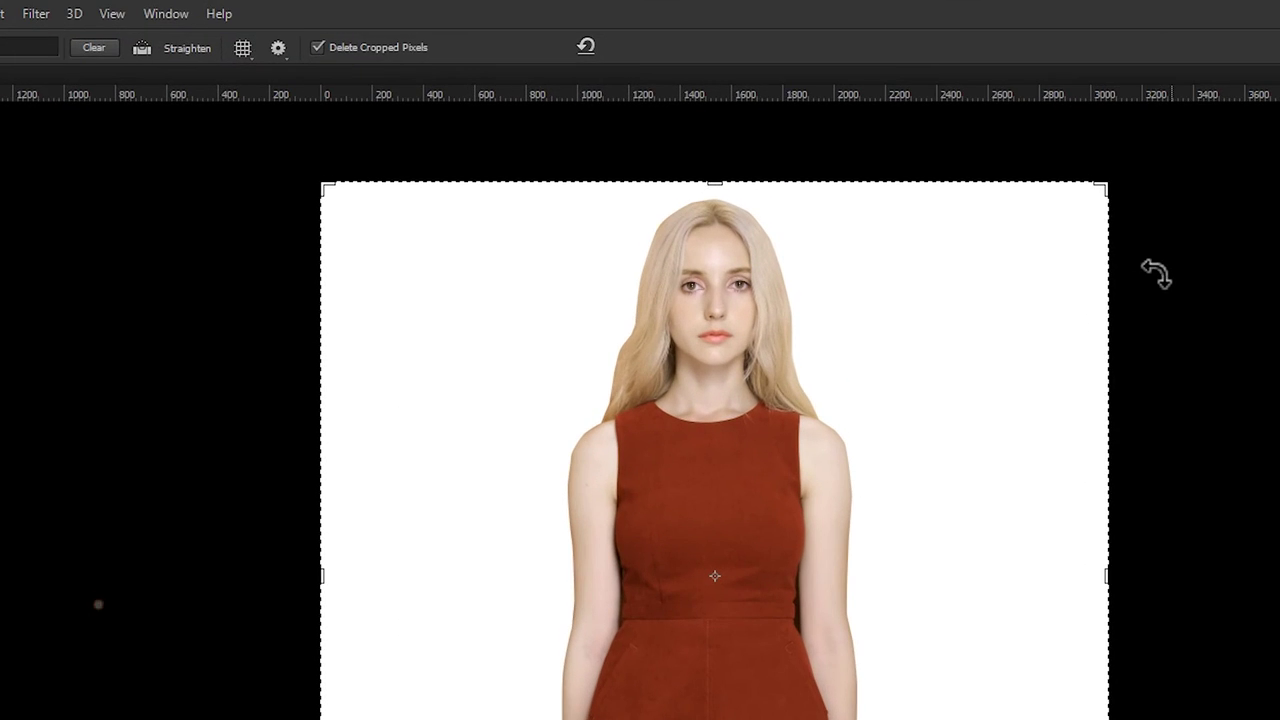
In the Actions panel, add a 'Resize Image' set and begin naming a new action inside it
{"action": "left_click", "coordinate": [165, 15]}
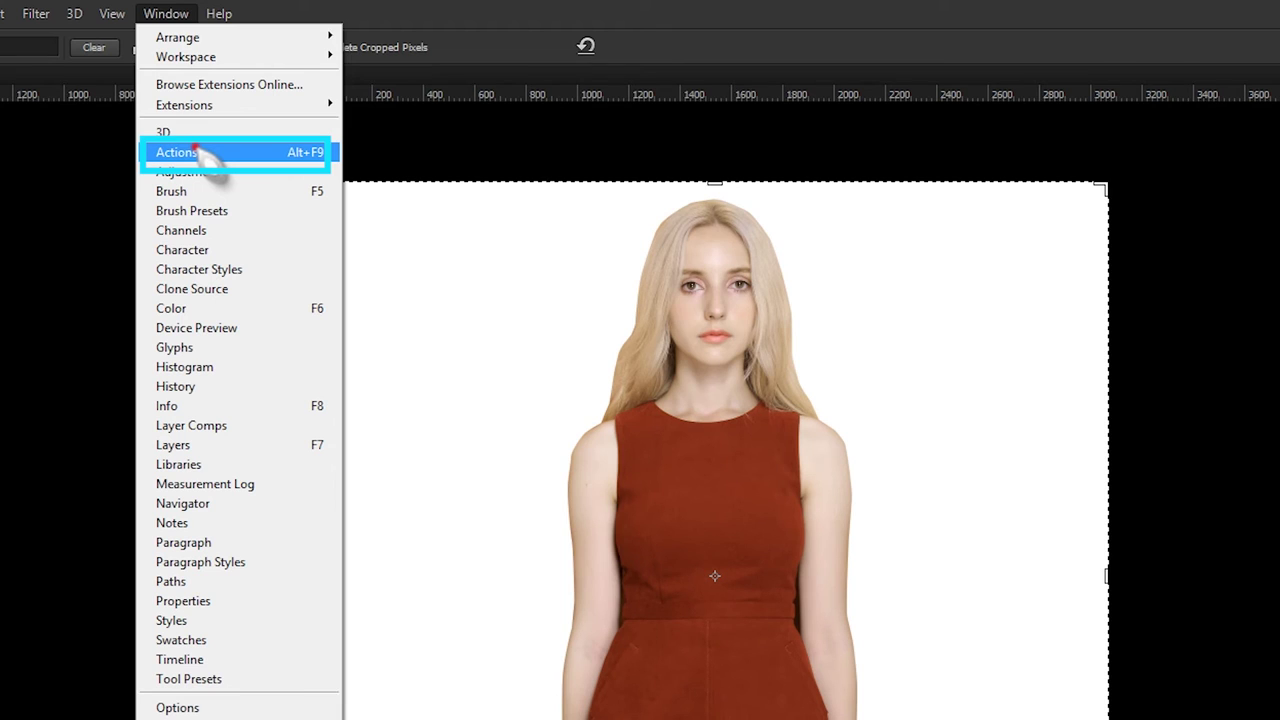
{"action": "left_click", "coordinate": [198, 152]}
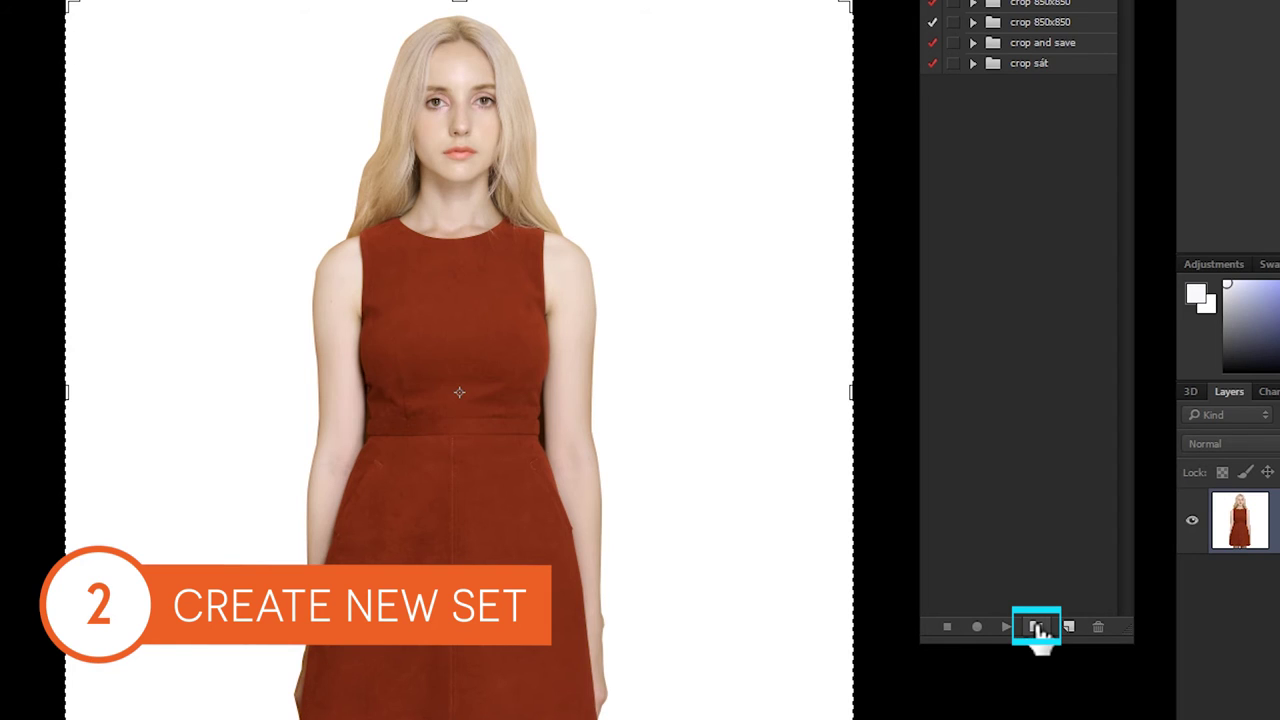
{"action": "left_click", "coordinate": [1037, 627]}
{"action": "type", "text": "Resize Image"}
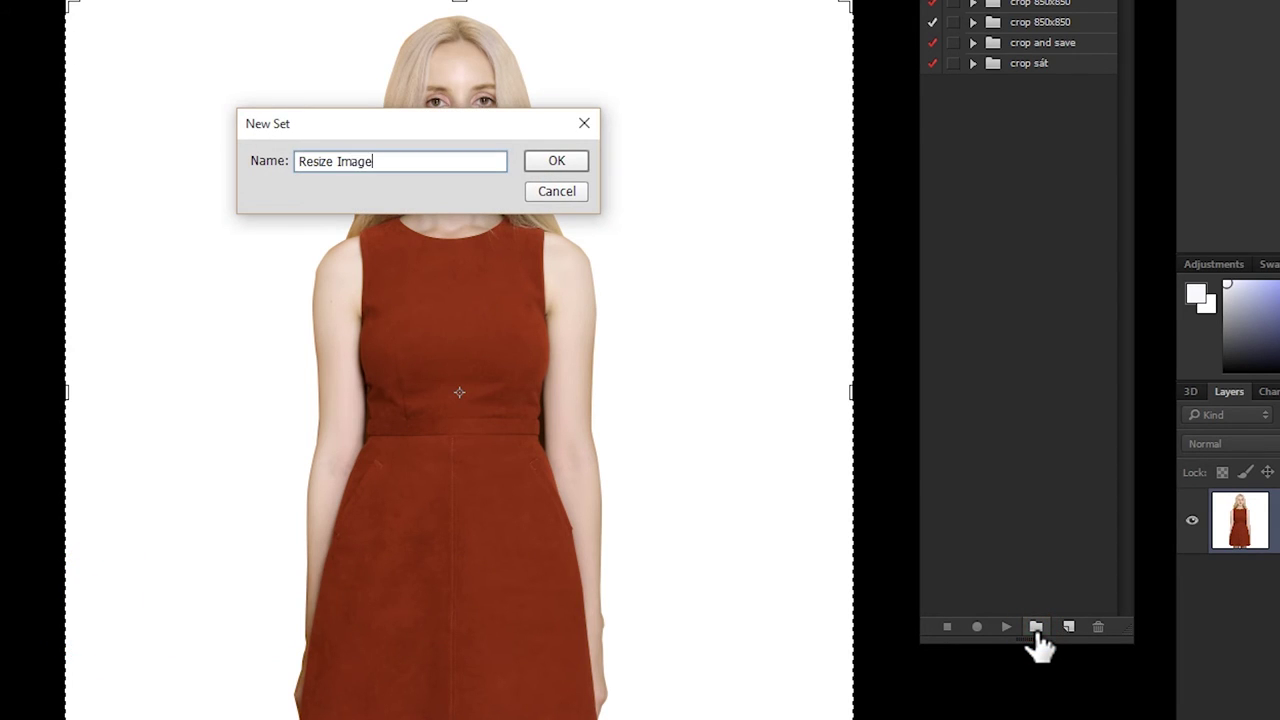
{"action": "key", "text": "Return"}
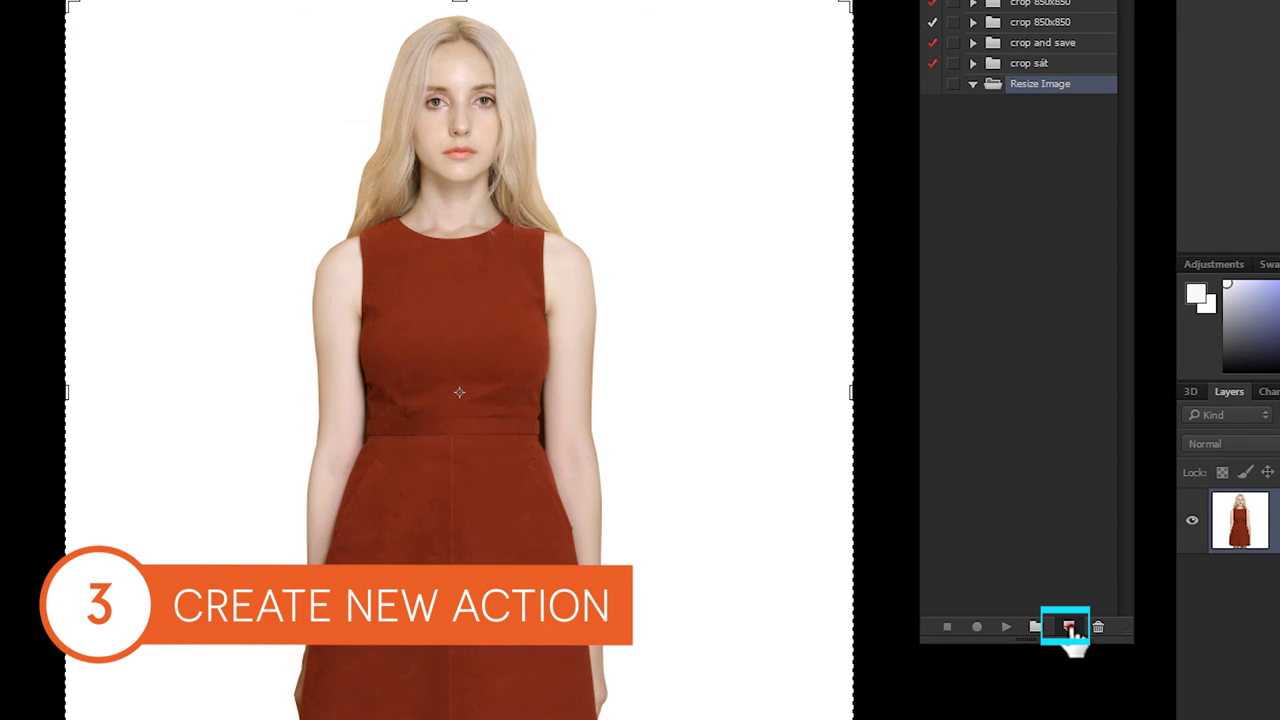
{"action": "left_click", "coordinate": [1069, 627]}
{"action": "type", "text": "R"}
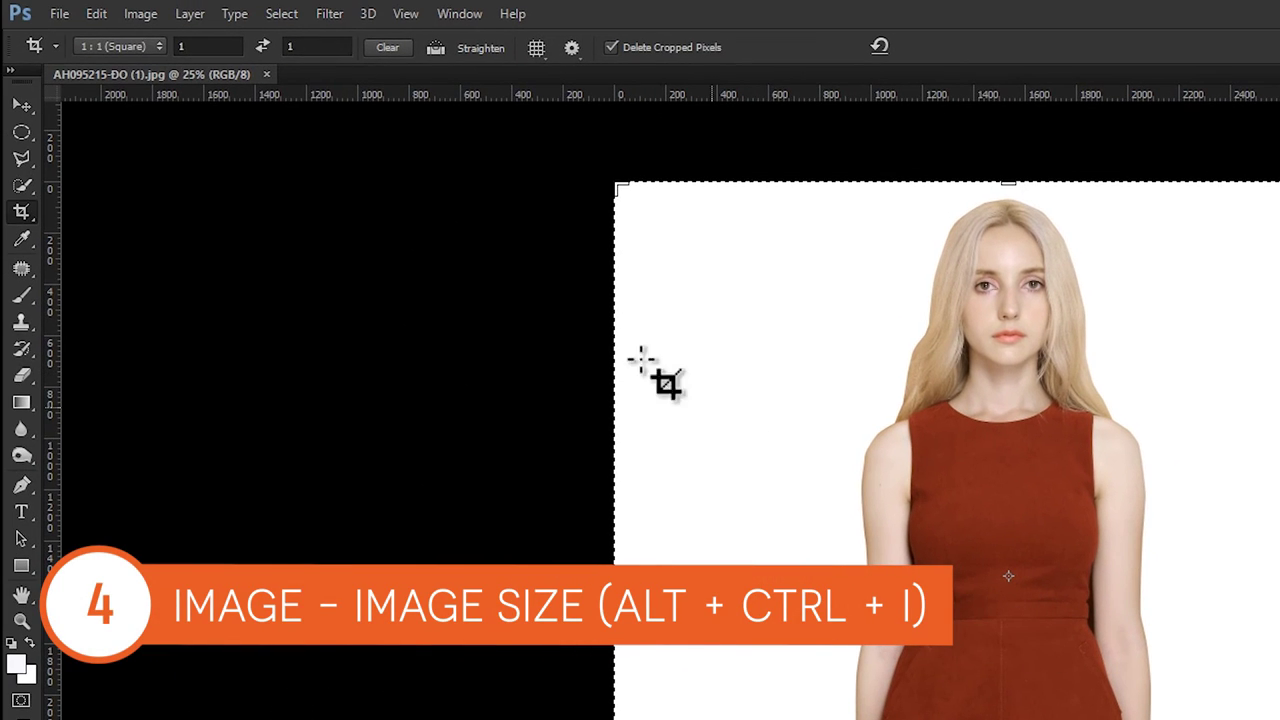
Resize the dress photo to 850 × 850 px via Image Size
{"action": "left_click", "coordinate": [141, 13]}
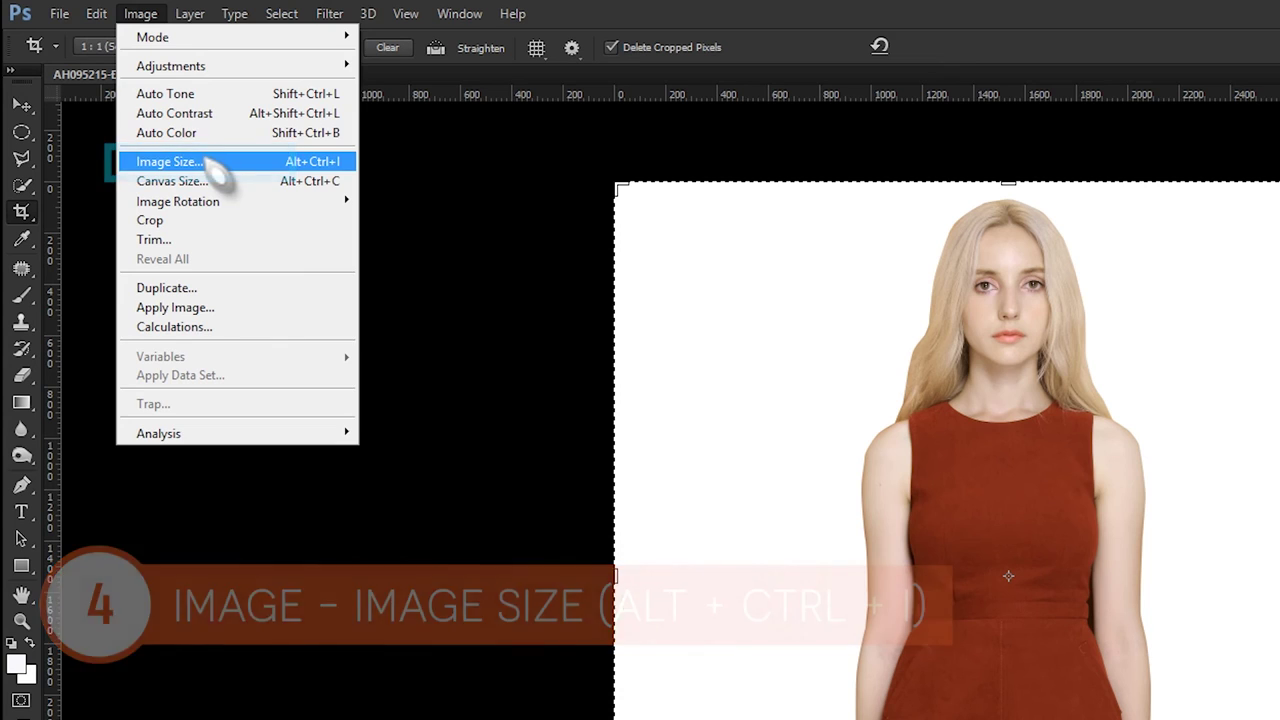
{"action": "left_click", "coordinate": [213, 163]}
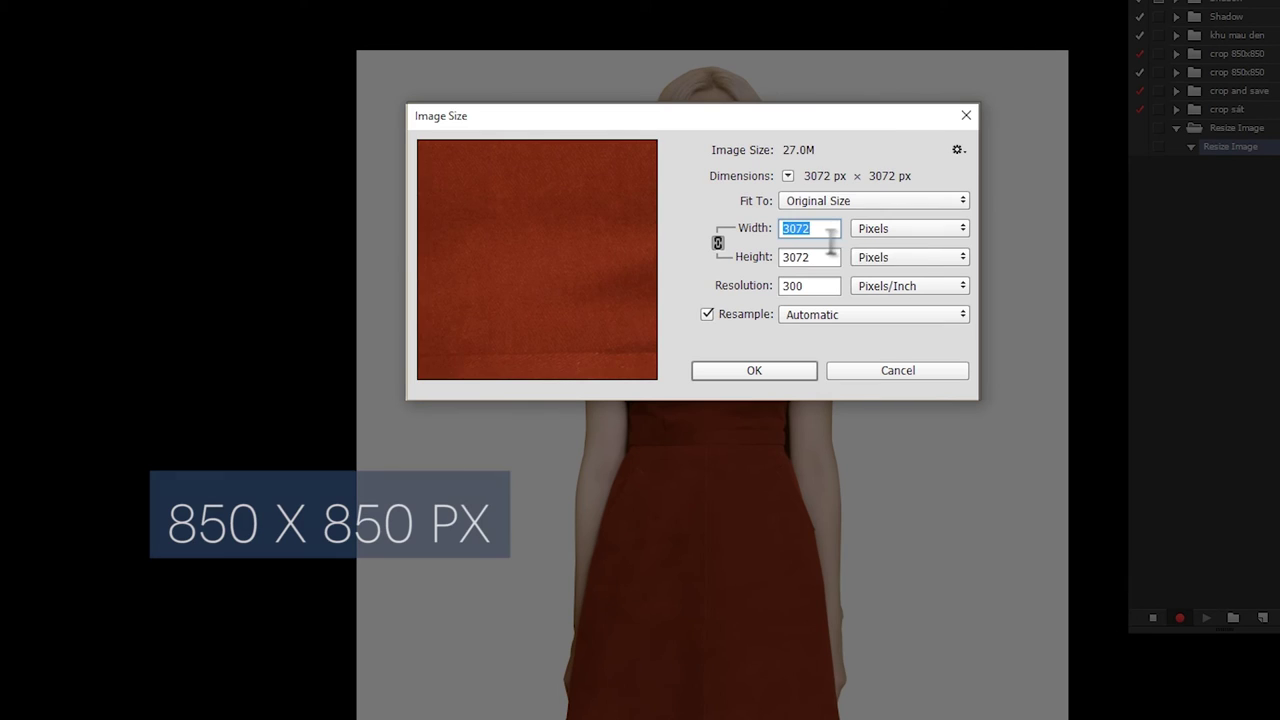
{"action": "type", "text": "85"}
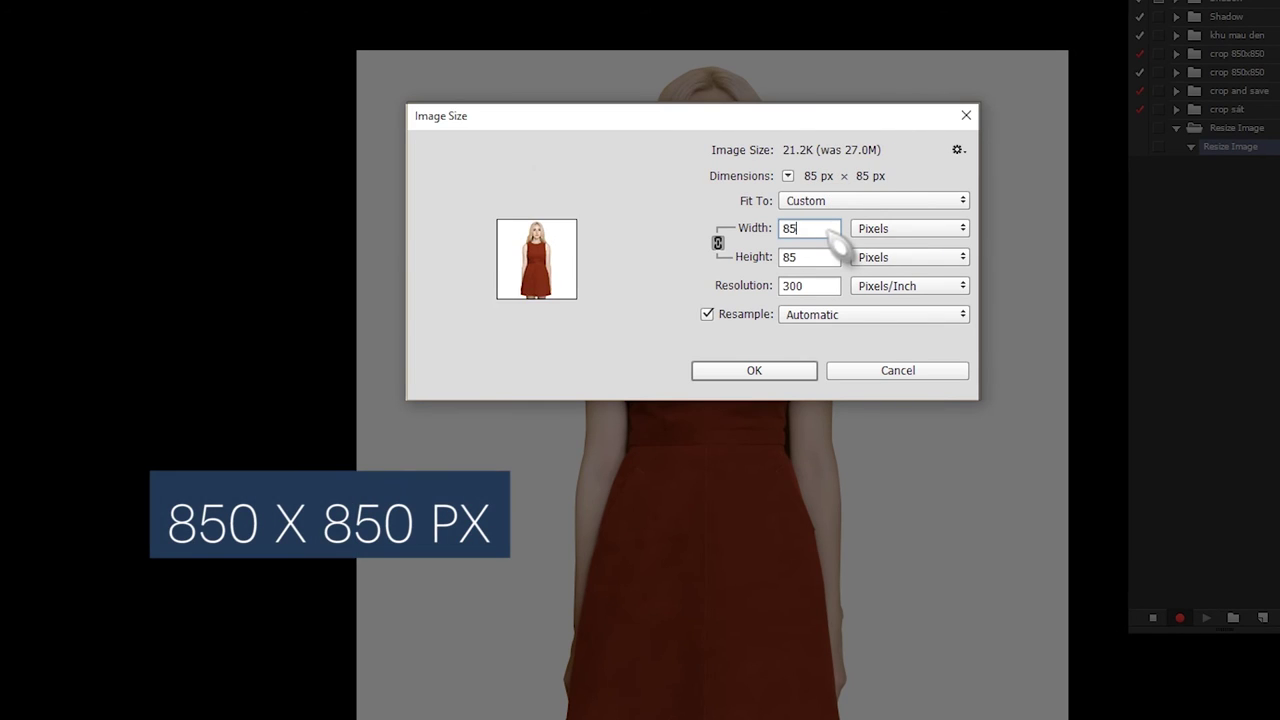
{"action": "type", "text": "0"}
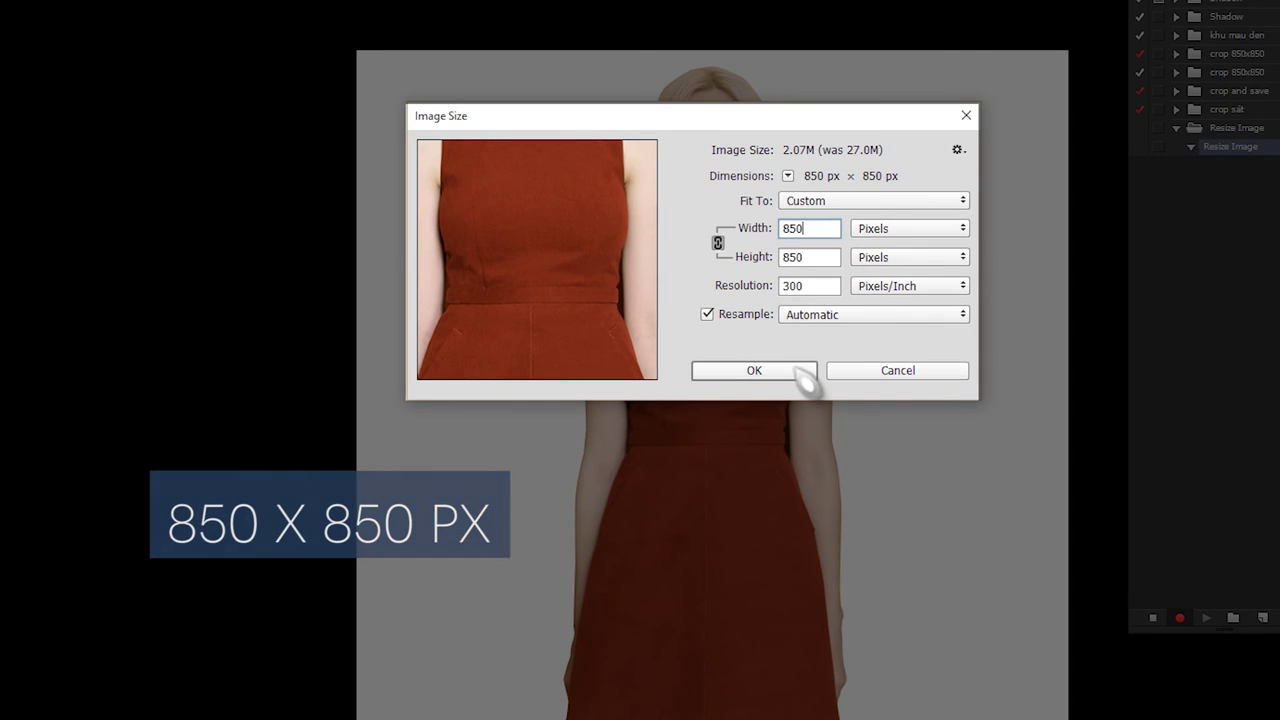
{"action": "left_click", "coordinate": [798, 370]}
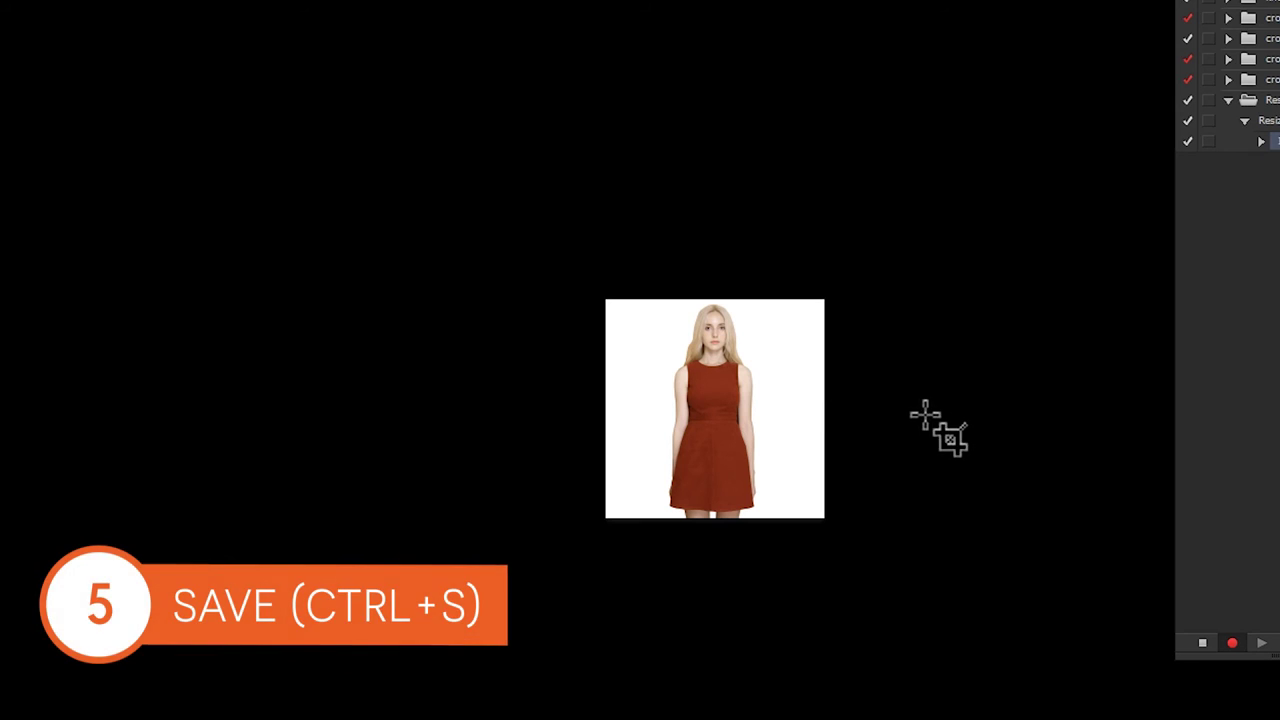
Save the resized dress photo and close it with Ctrl+W
{"action": "left_click", "coordinate": [59, 13]}
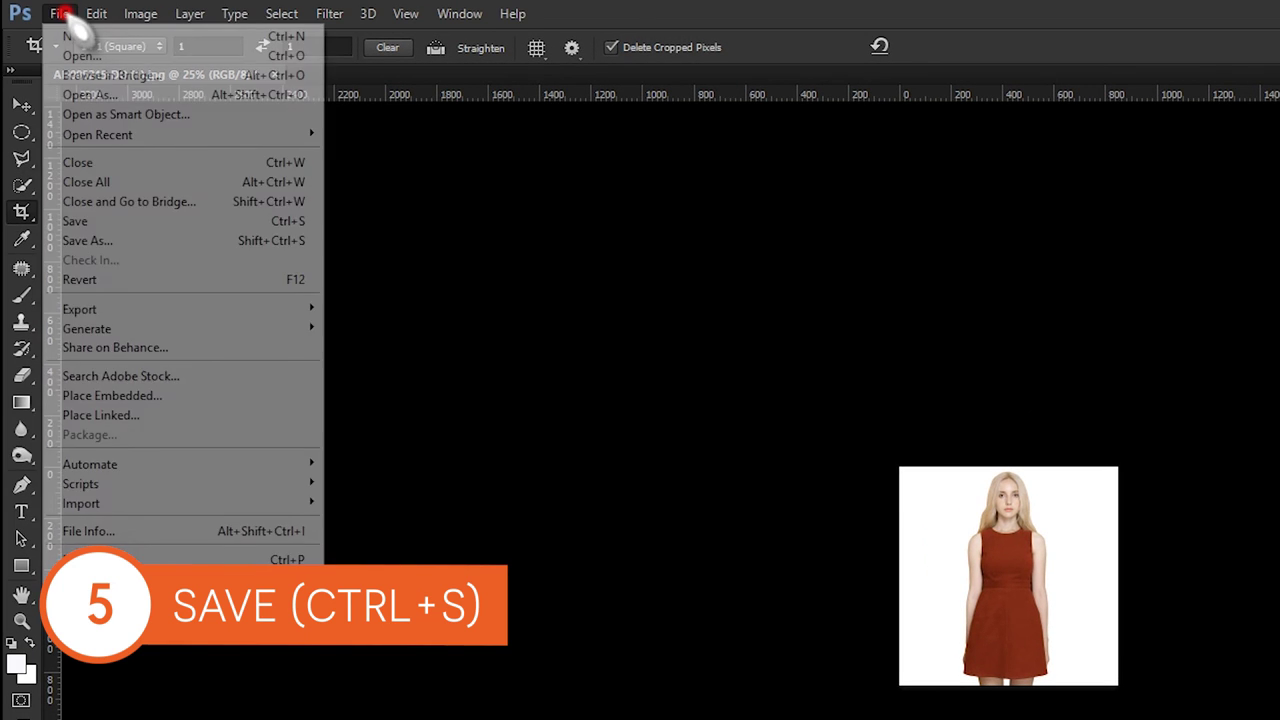
{"action": "left_click", "coordinate": [165, 220]}
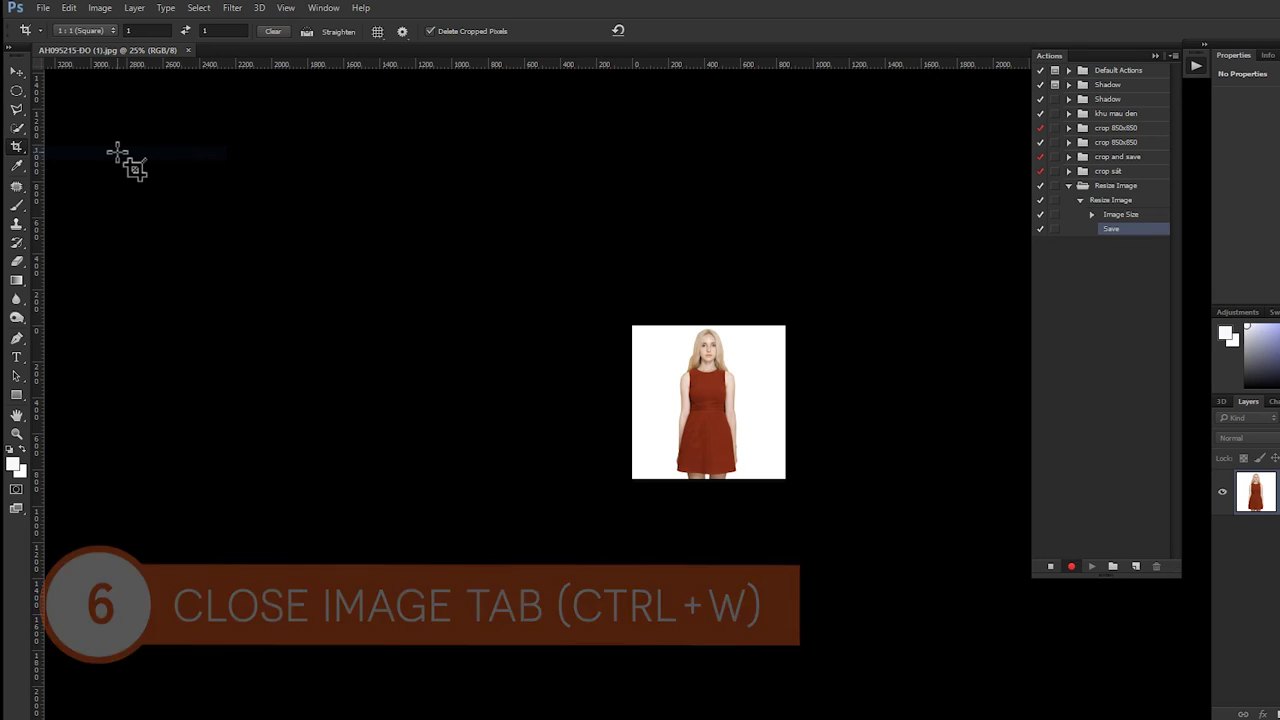
{"action": "key", "text": "ctrl+w"}
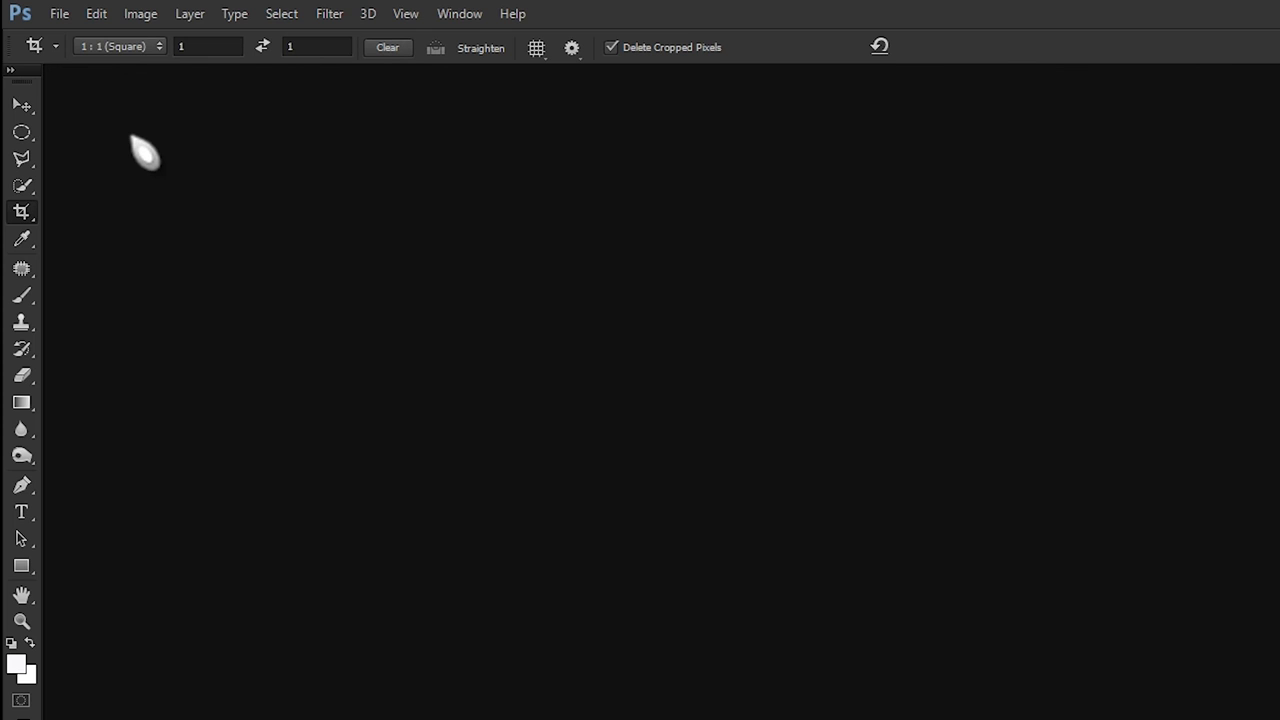
{"action": "left_click", "coordinate": [59, 14]}
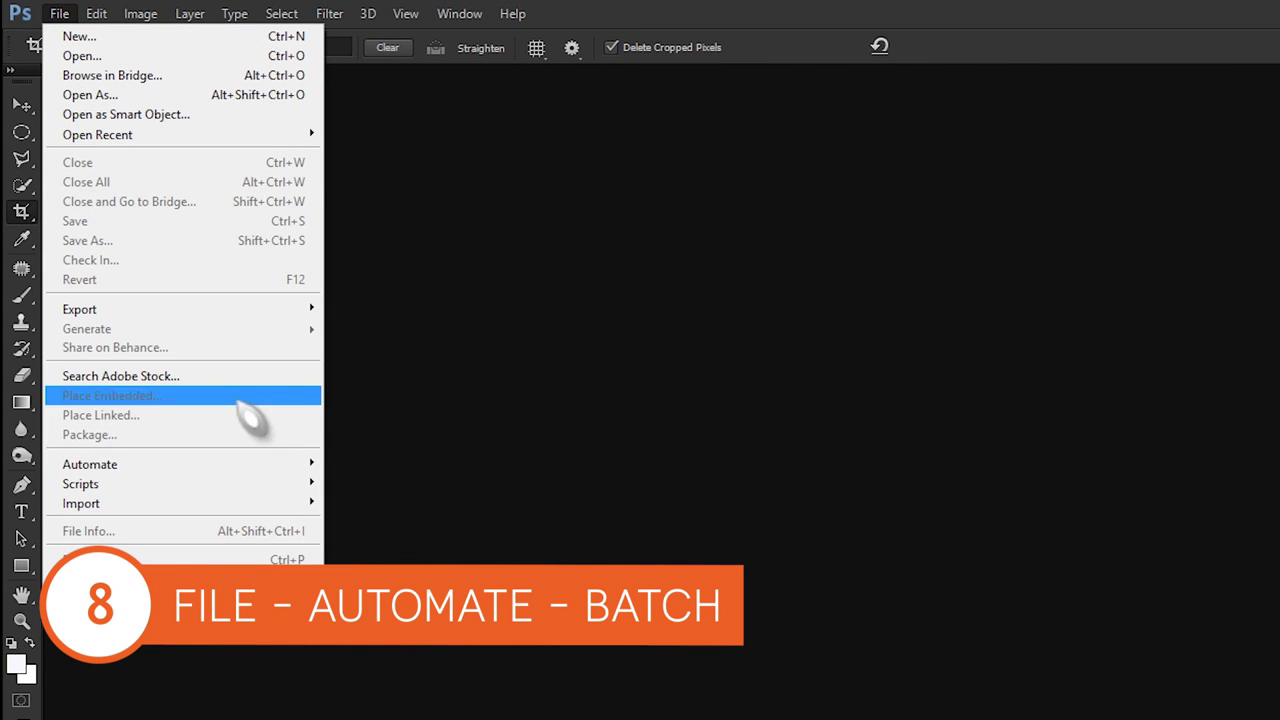
{"action": "mouse_move", "coordinate": [180, 464]}
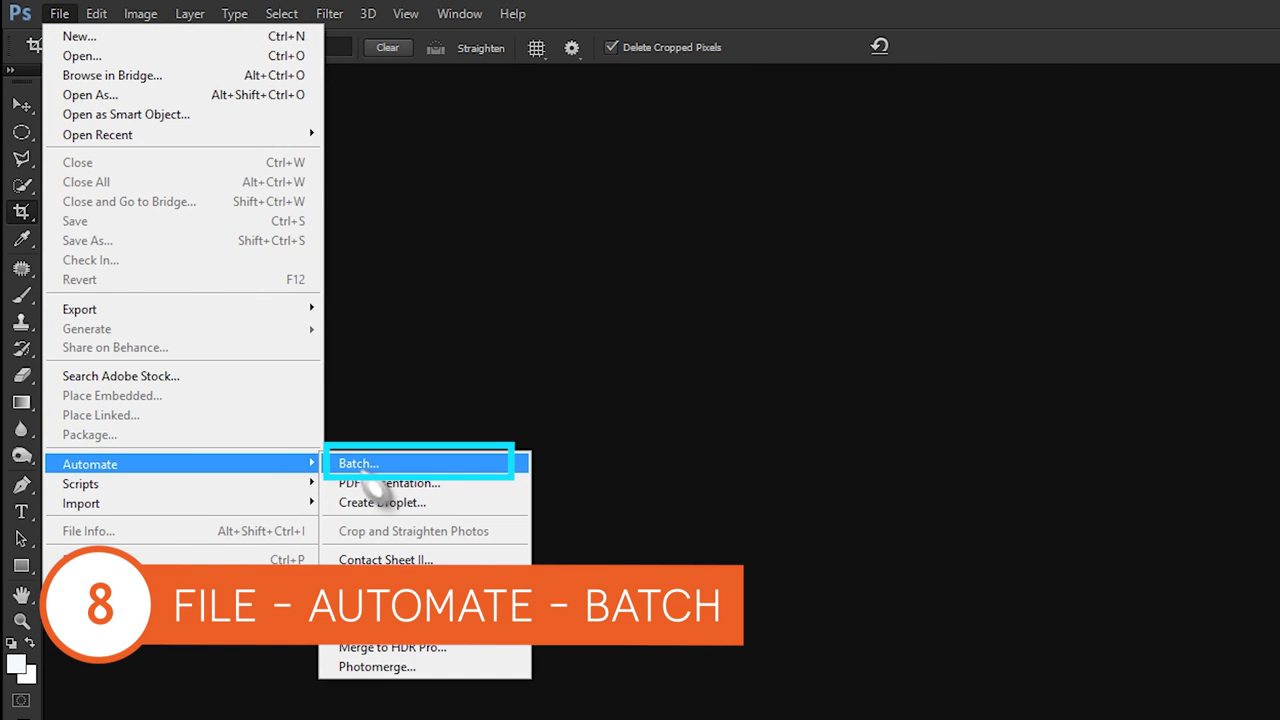
In the Batch dialog, select the Resize Image set and Resize Image action
{"action": "left_click", "coordinate": [360, 464]}
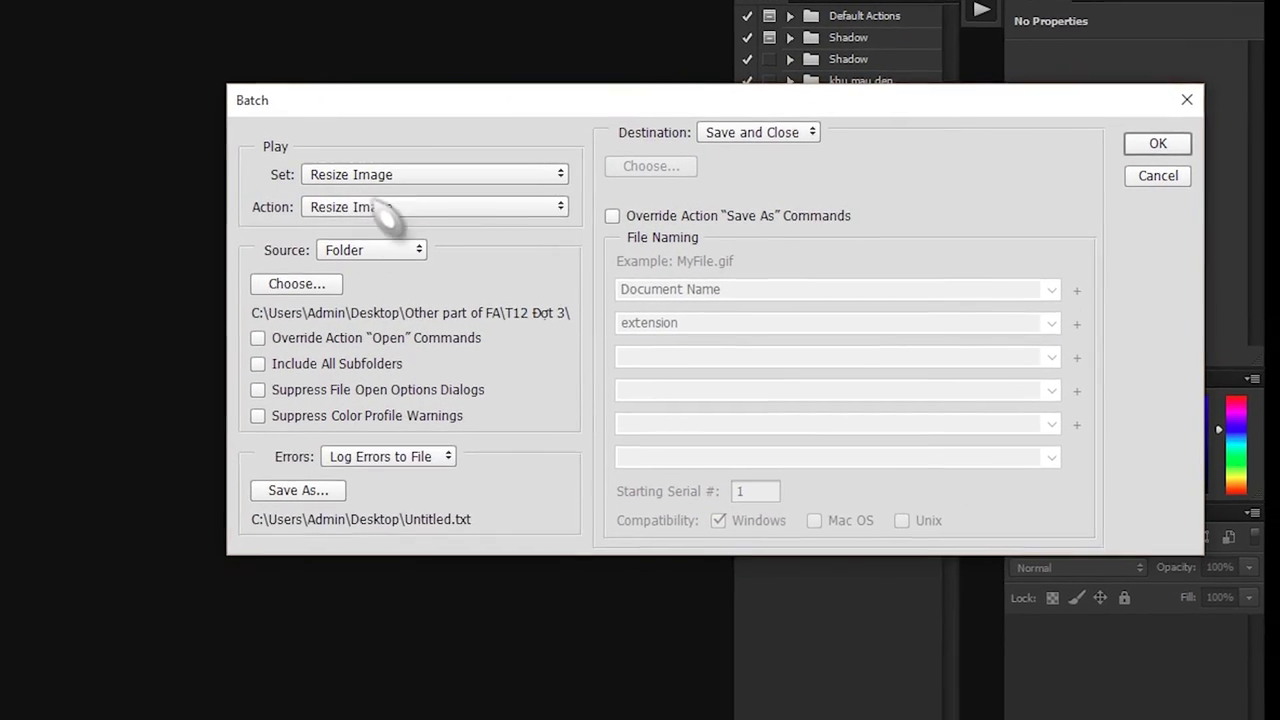
{"action": "left_click", "coordinate": [495, 174]}
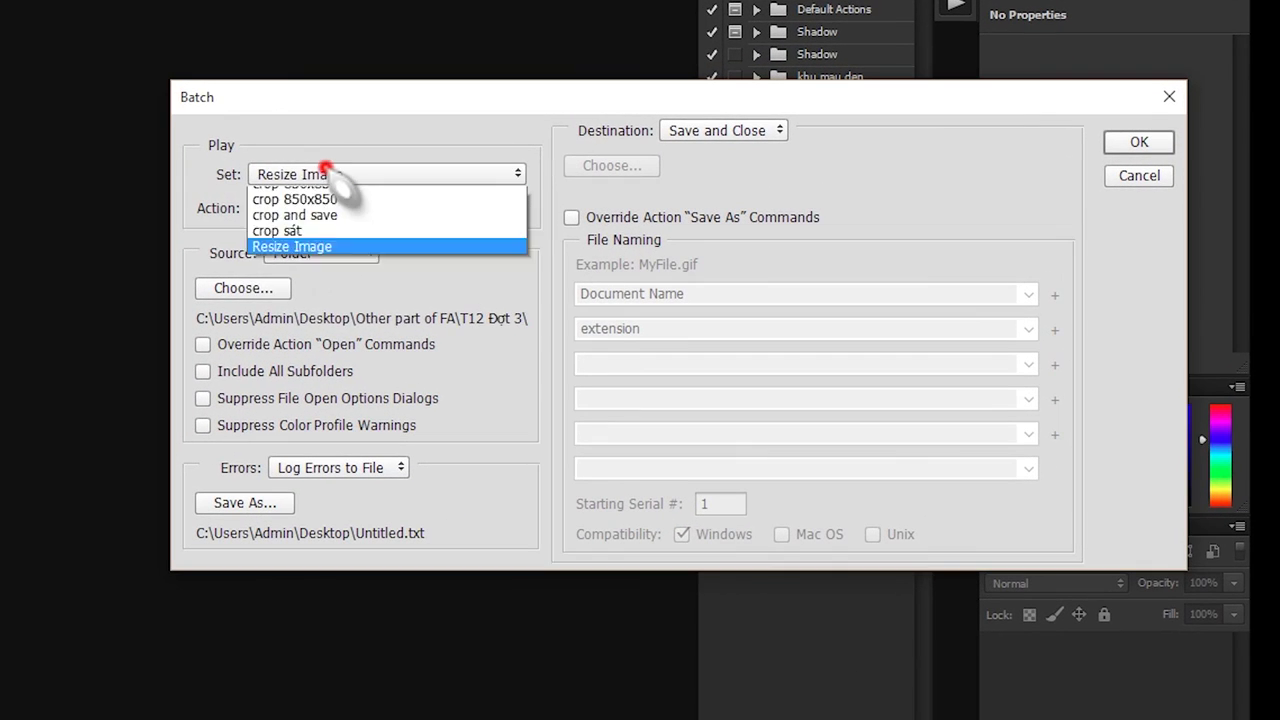
{"action": "left_click", "coordinate": [483, 302]}
{"action": "left_click", "coordinate": [318, 208]}
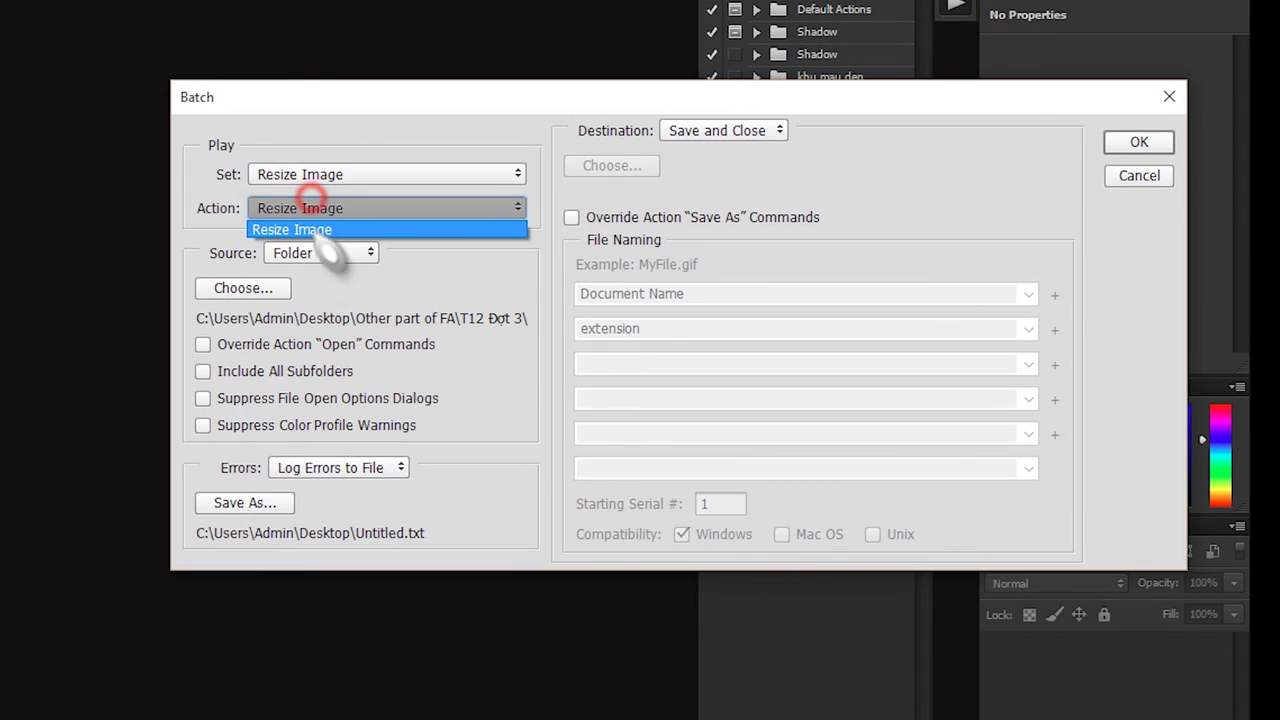
{"action": "left_click", "coordinate": [315, 228]}
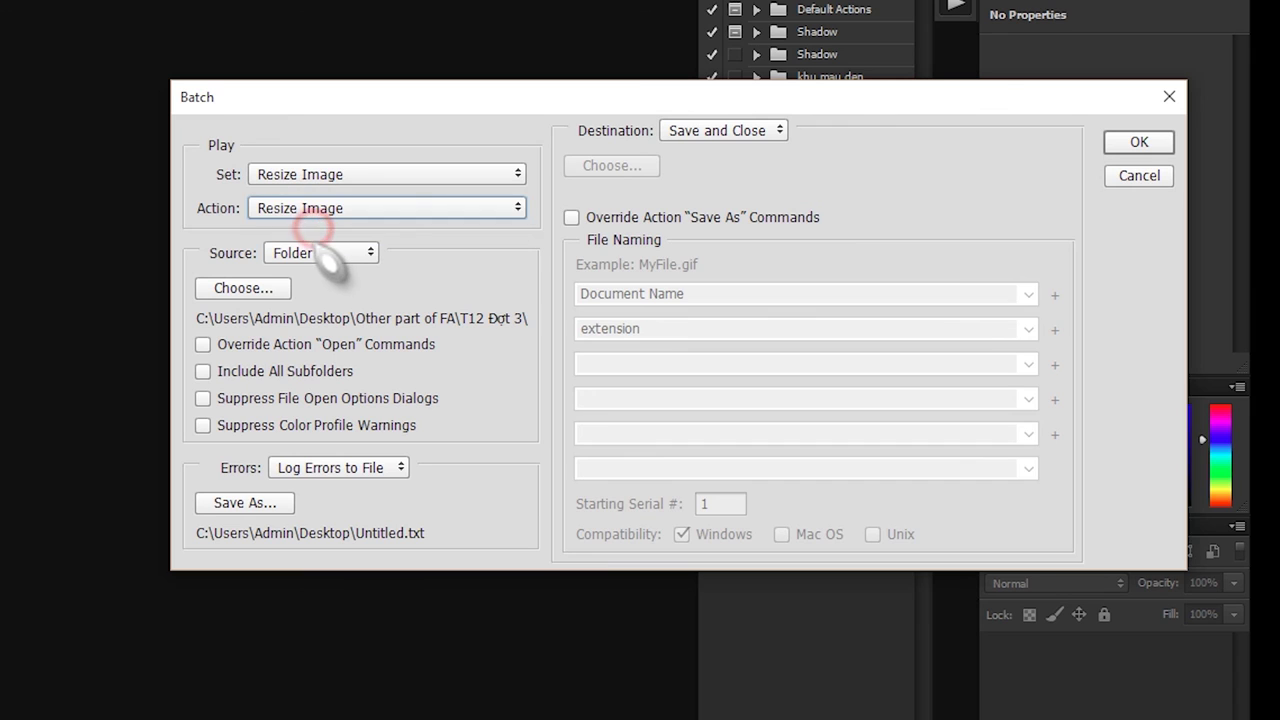
Set the source folder to T12 Đợt 3 with Save and Close, and run the batch
{"action": "left_click", "coordinate": [255, 290]}
{"action": "left_click", "coordinate": [178, 543]}
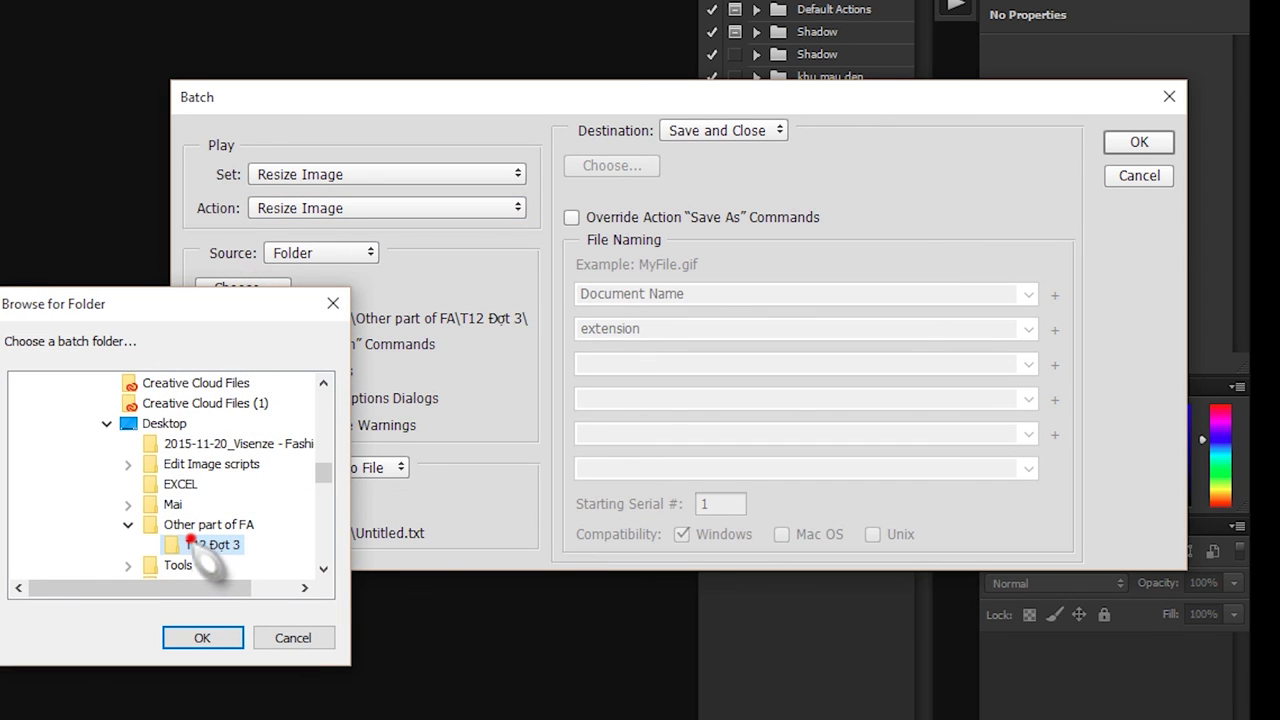
{"action": "left_click", "coordinate": [203, 640]}
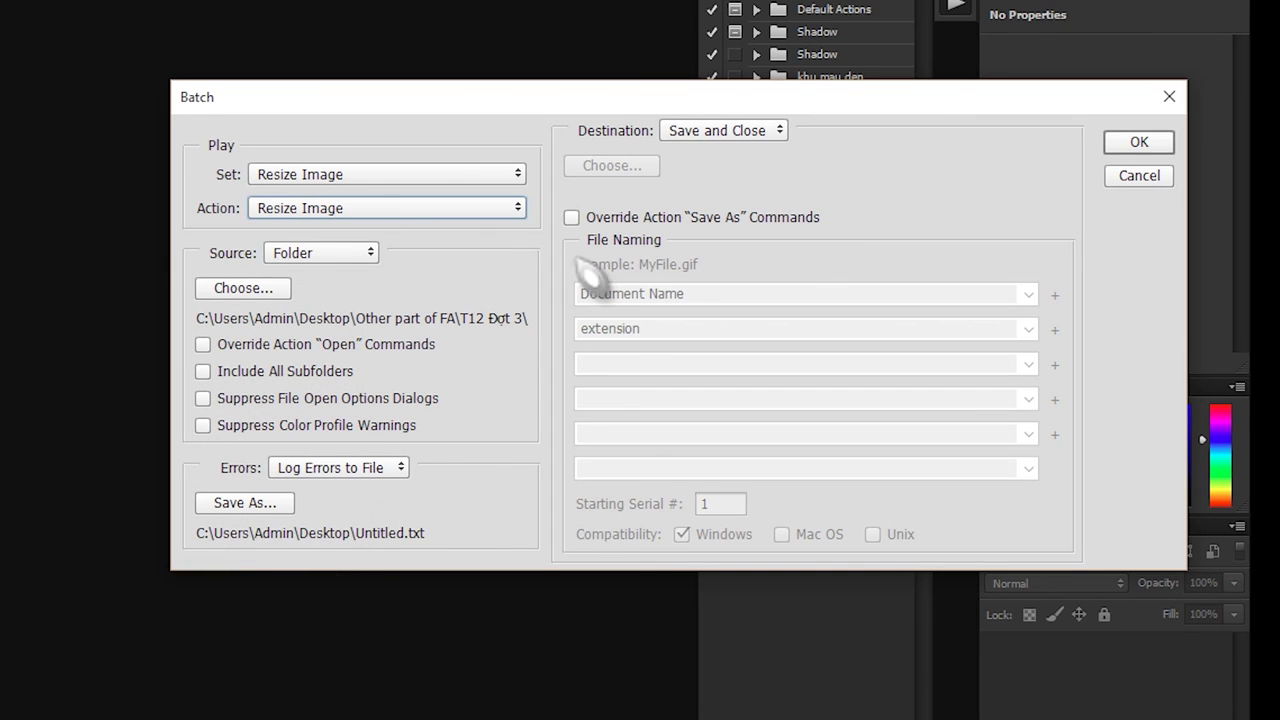
{"action": "left_click", "coordinate": [764, 128]}
{"action": "left_click", "coordinate": [768, 168]}
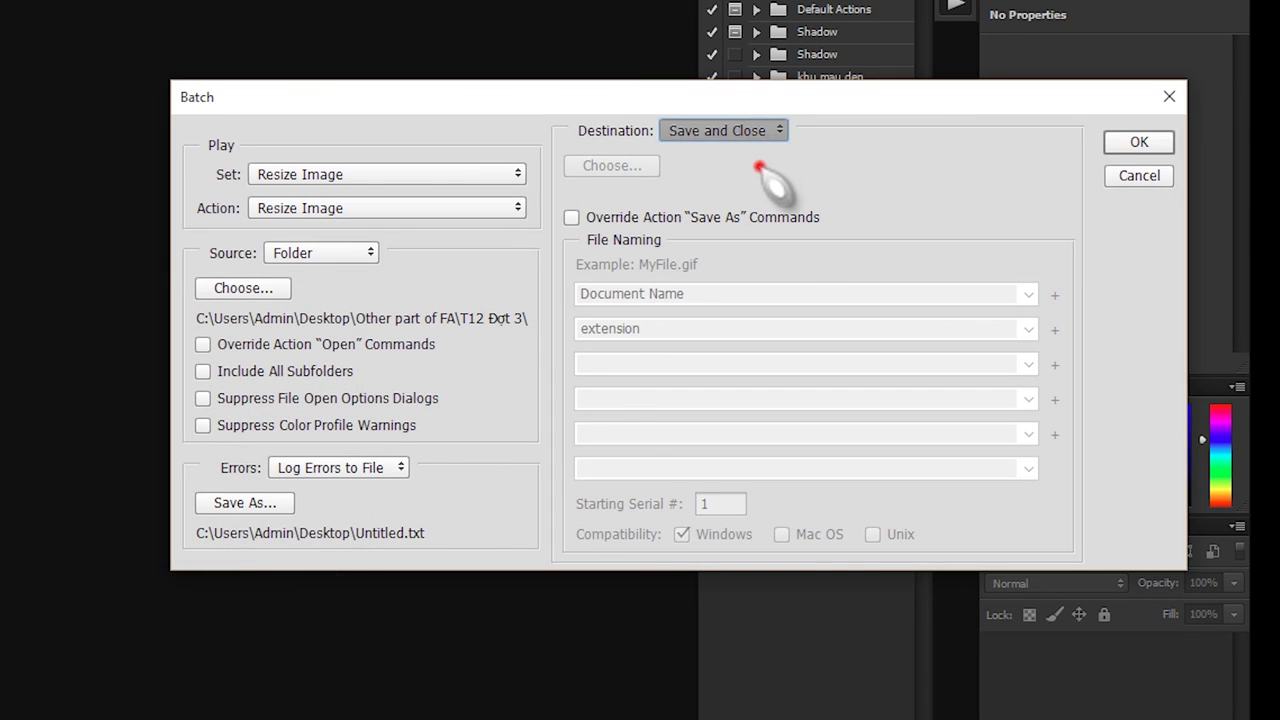
{"action": "left_click", "coordinate": [1140, 143]}
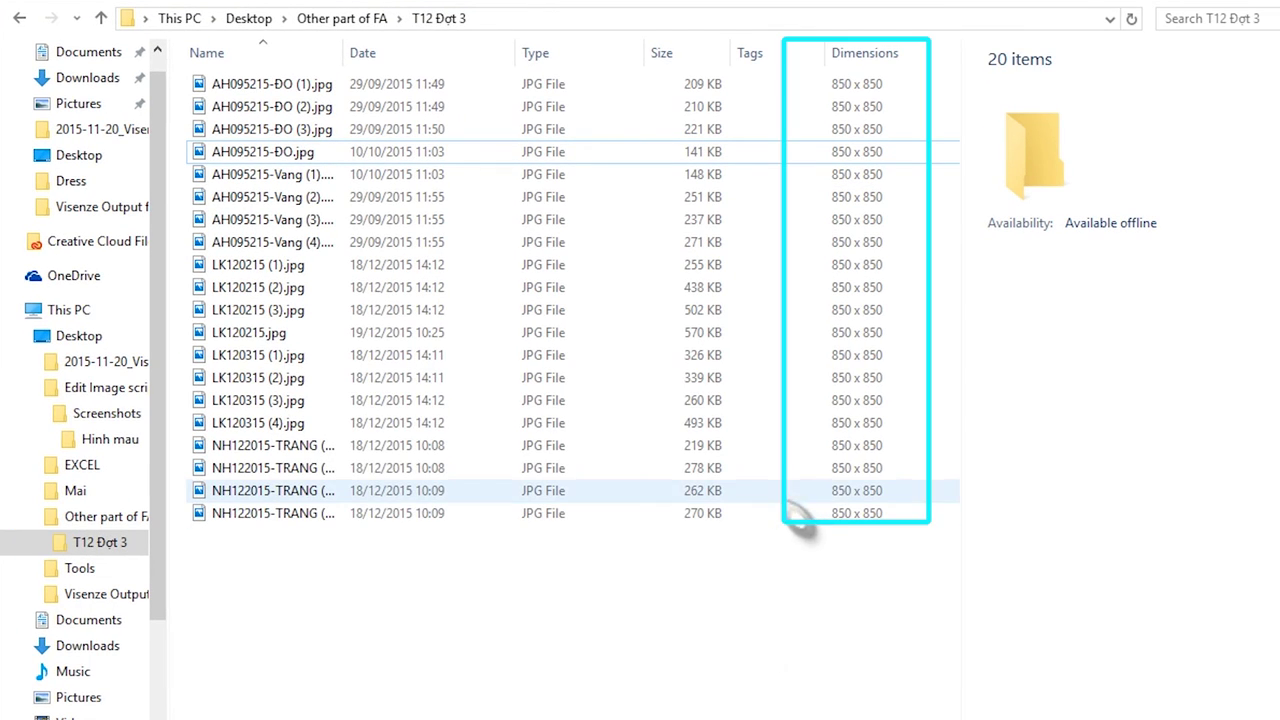
Select AH095215-ĐO (1).jpg to confirm it now measures 850 × 850 at 208 KB
{"action": "left_click", "coordinate": [876, 85]}
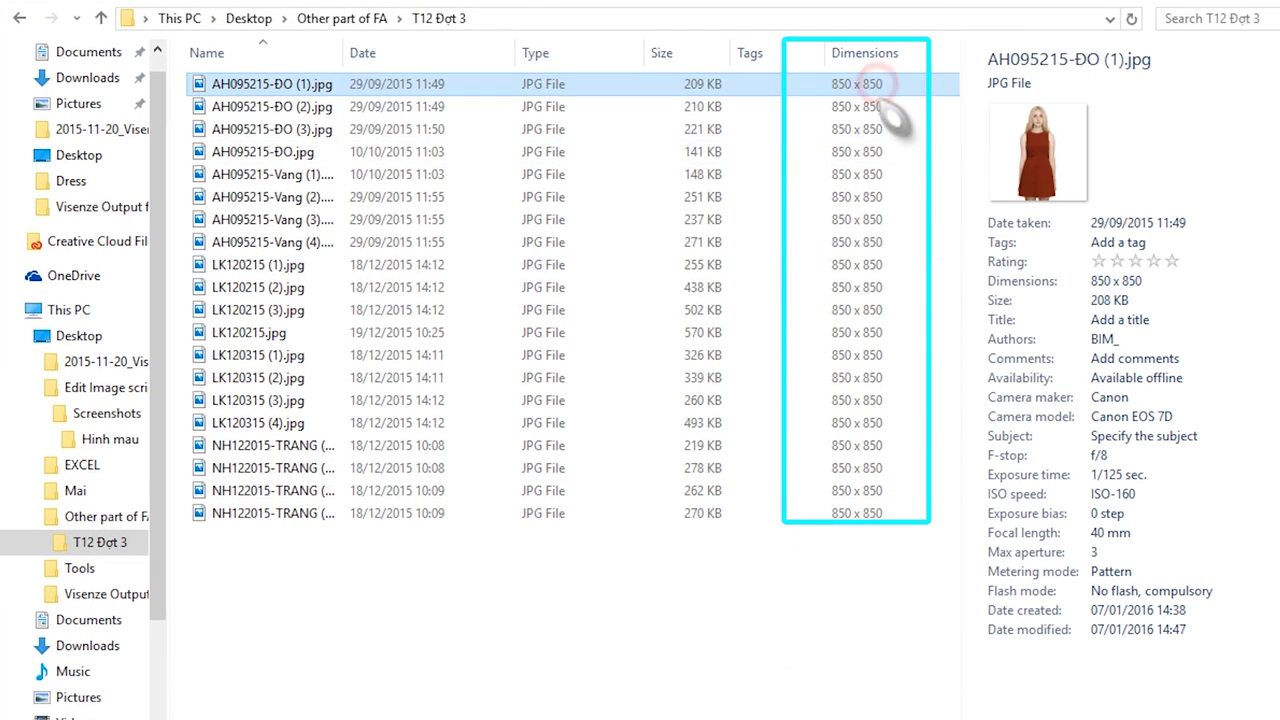